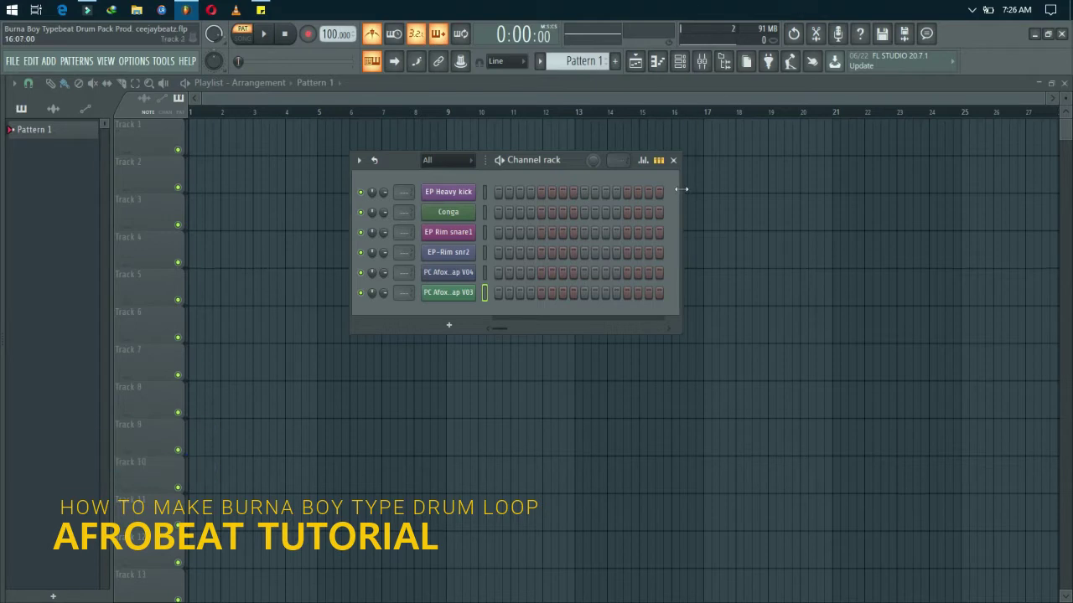
# Widen the channel rack, select the EP Heavy kick channel and set the project tempo to 105 BPM
pyautogui.moveTo(679, 189); pyautogui.dragTo(816, 202)
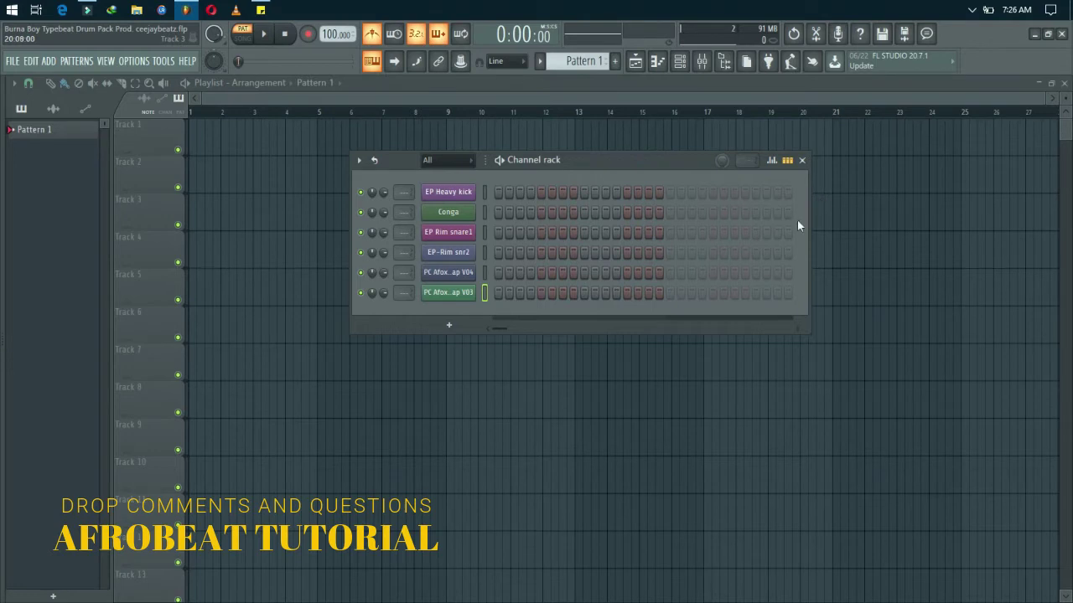
pyautogui.click(484, 194)
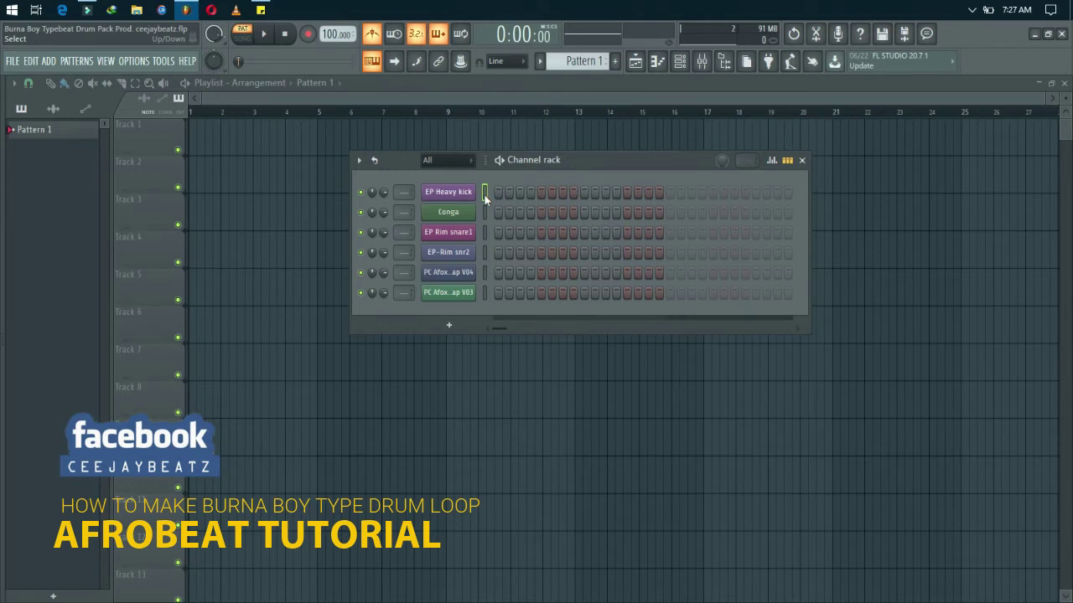
pyautogui.moveTo(337, 31)
pyautogui.mouseDown()
pyautogui.moveTo(337, 52)
pyautogui.moveTo(332, 19)
pyautogui.moveTo(332, 35)
pyautogui.mouseUp()
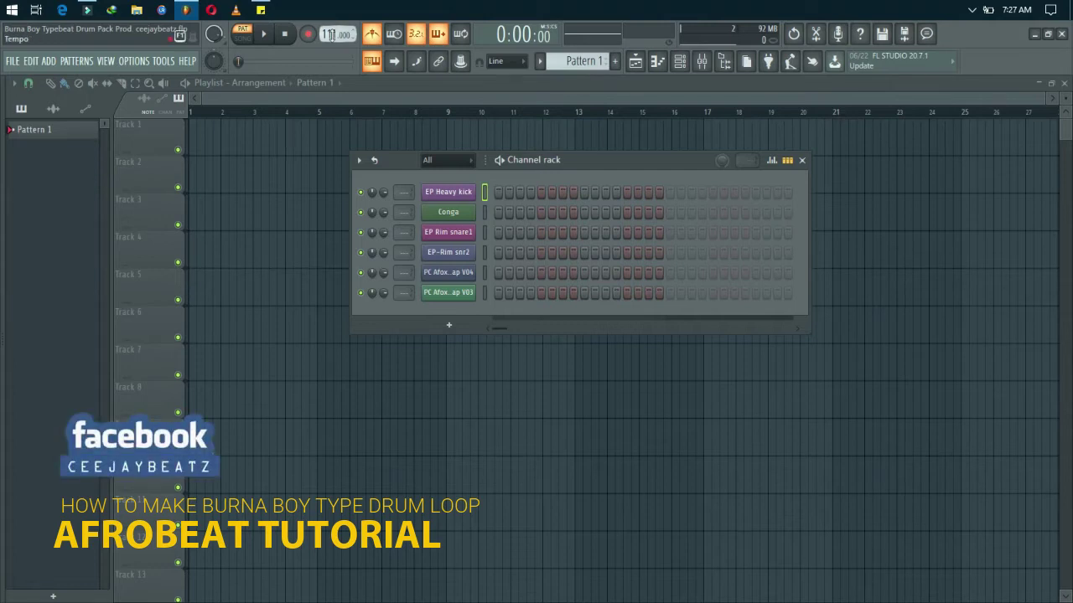
pyautogui.moveTo(332, 34); pyautogui.dragTo(331, 34)
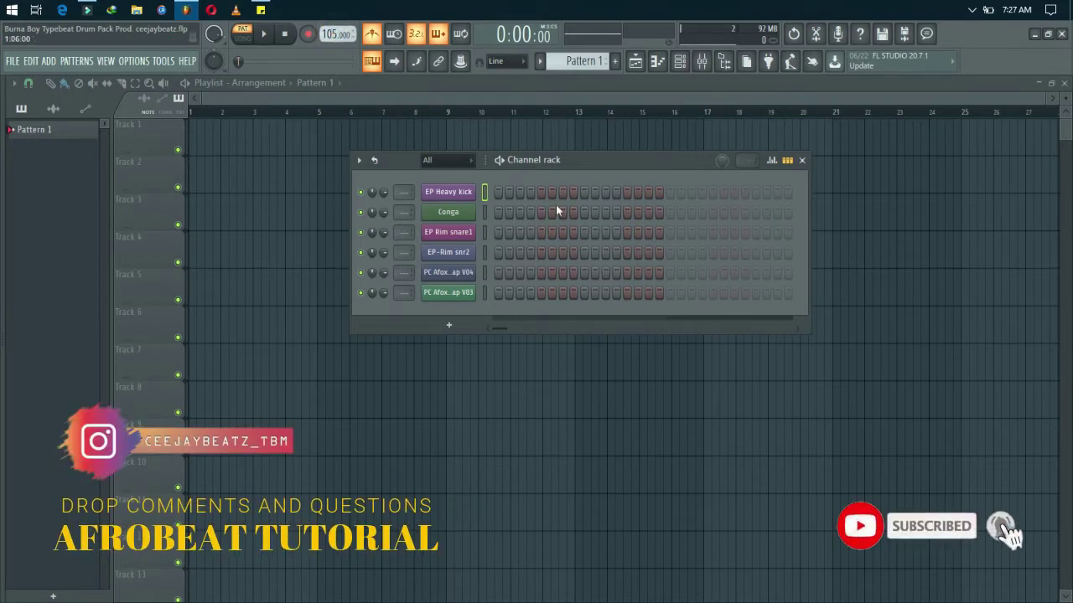
# Fill the EP Heavy kick channel on every 4 steps and preview the pattern
pyautogui.rightClick(444, 198)
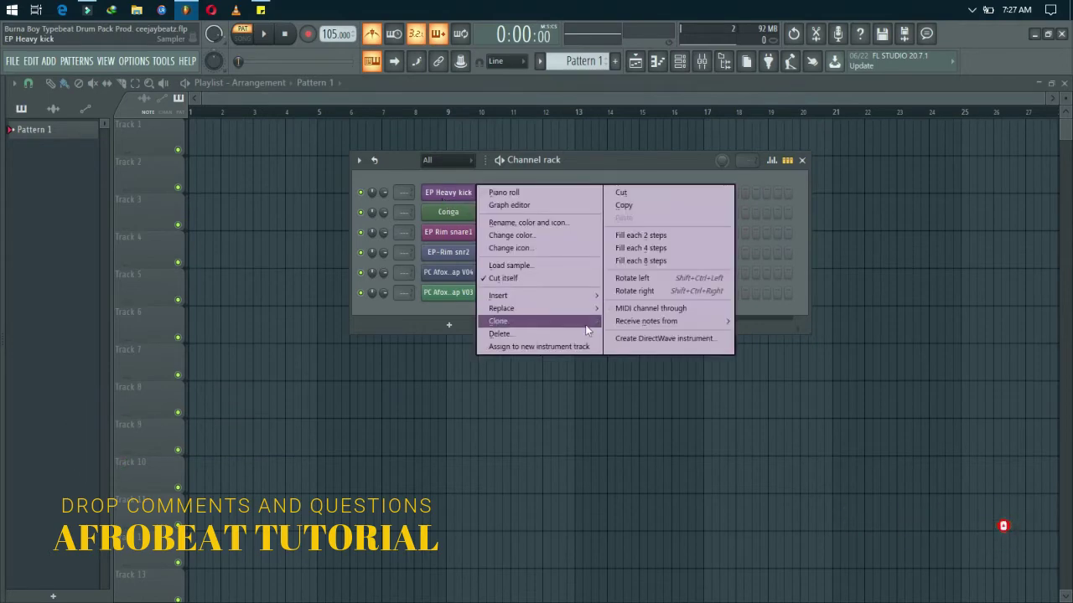
pyautogui.click(639, 248)
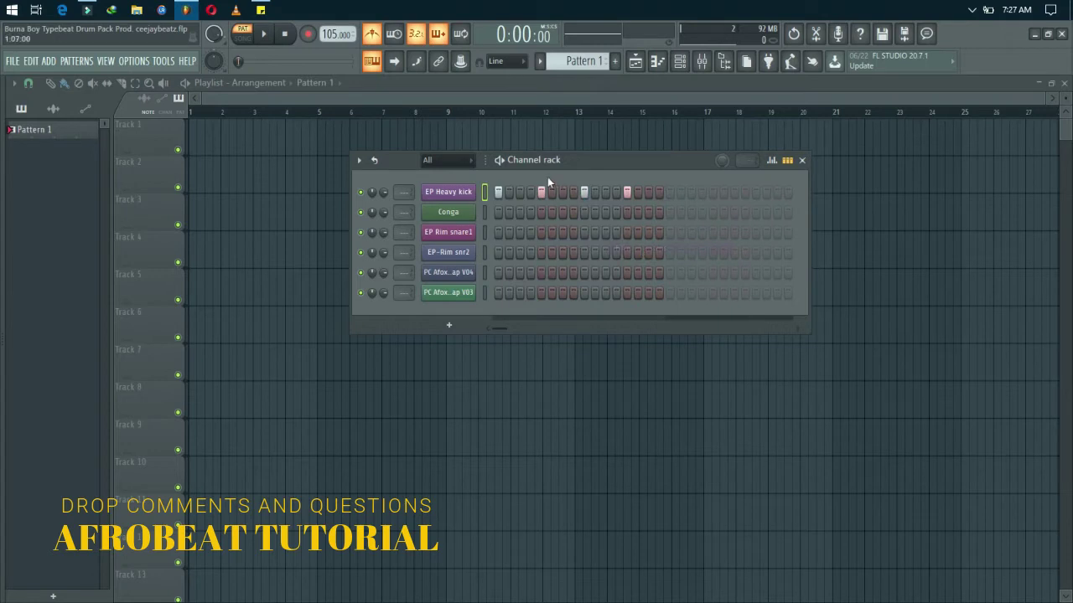
pyautogui.click(500, 162)
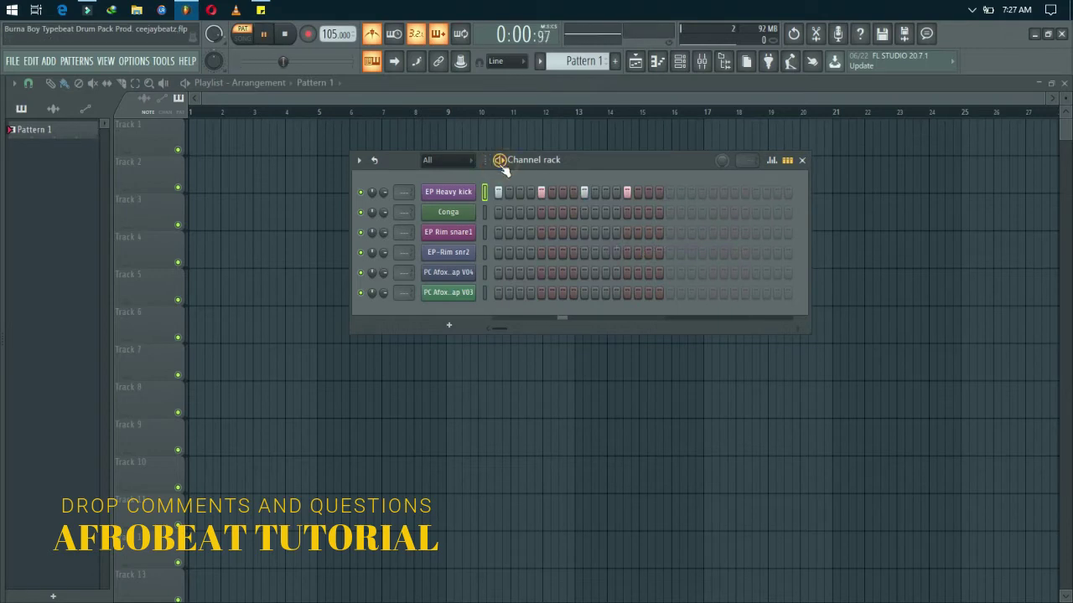
pyautogui.click(500, 162)
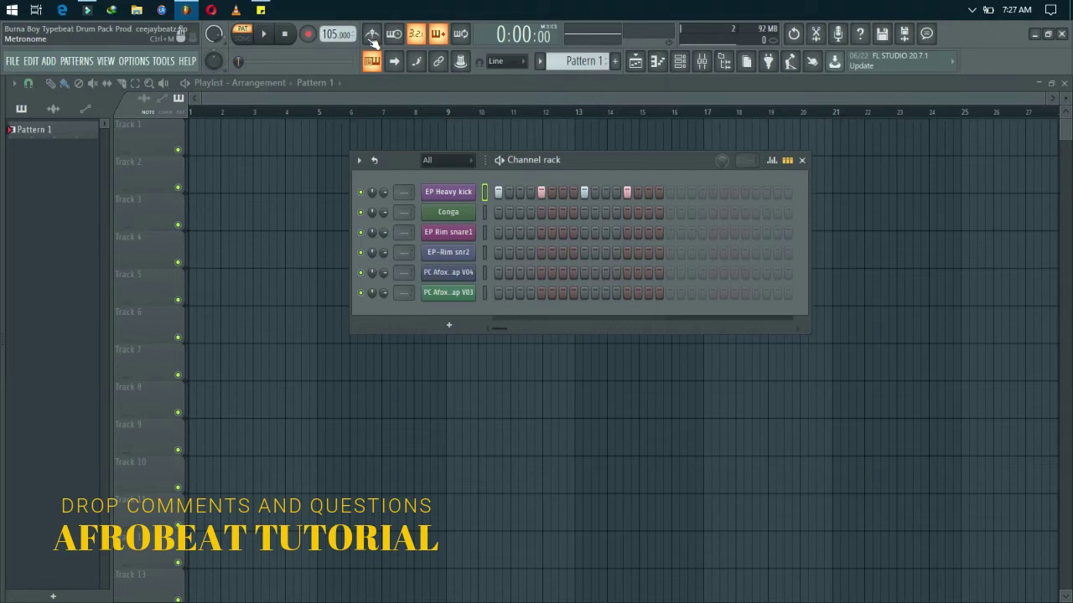
# Shorten the Conga sample's tail with a moderate quick fade-out, auditioning the sound while adjusting it
pyautogui.click(454, 215)
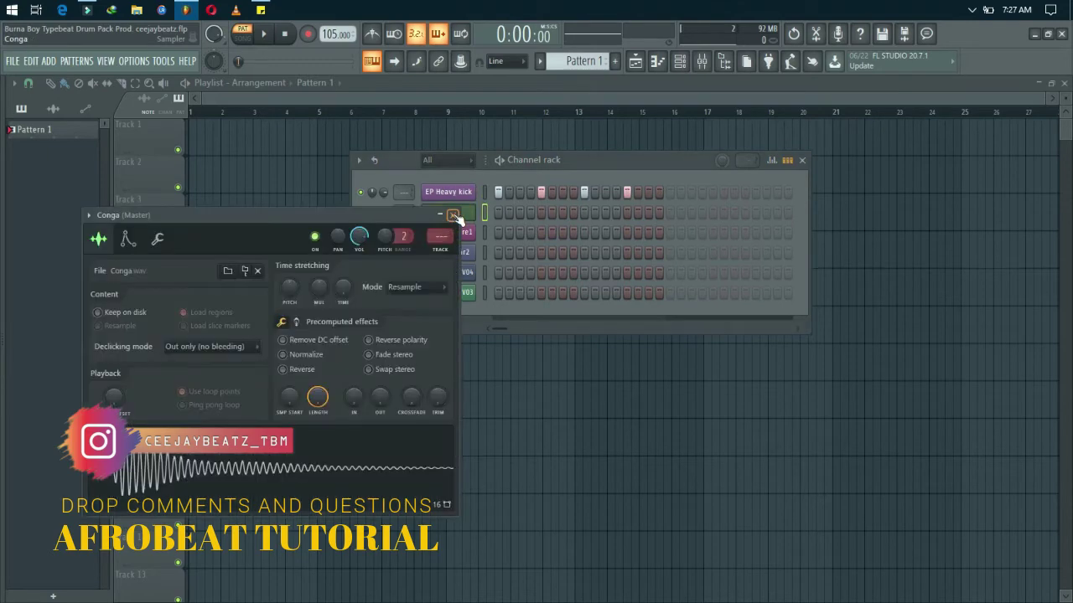
pyautogui.moveTo(229, 218); pyautogui.dragTo(201, 160)
pyautogui.press('Escape')
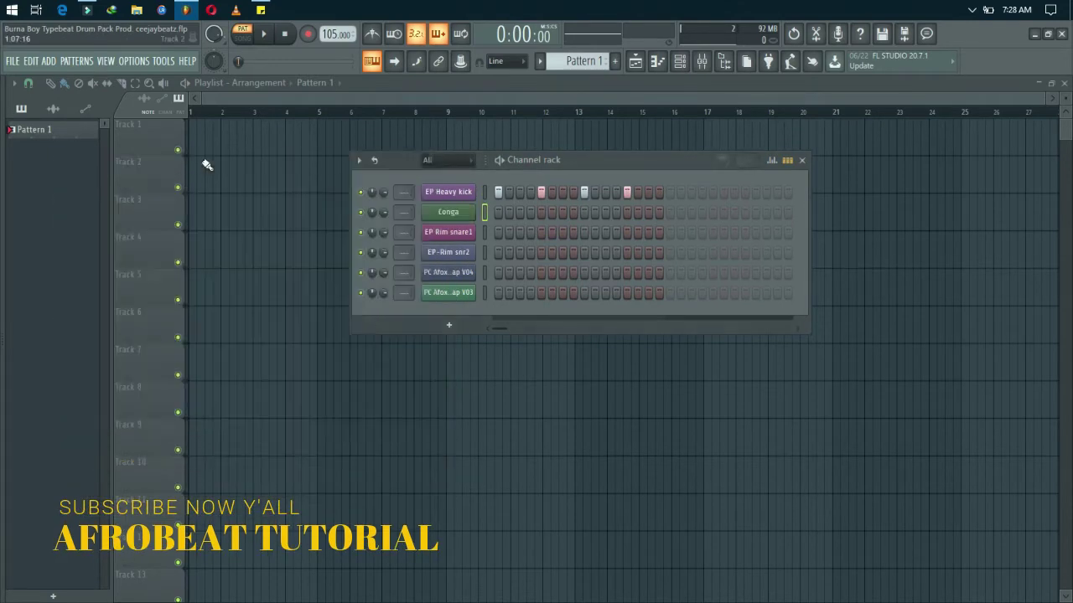
pyautogui.click(449, 210)
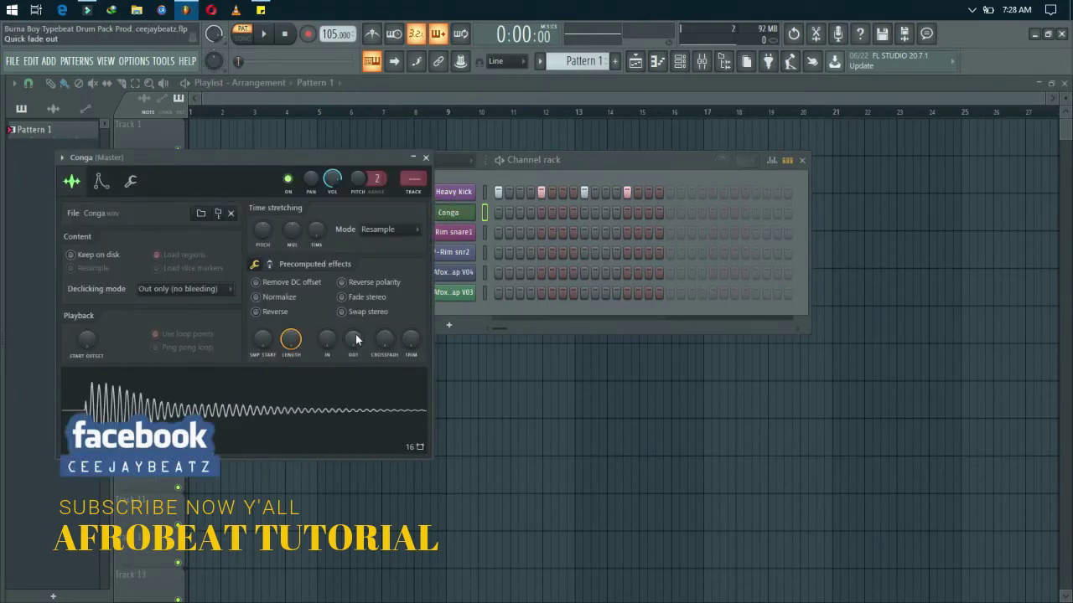
pyautogui.moveTo(357, 339); pyautogui.dragTo(357, 310)
pyautogui.press('q')
pyautogui.press('q')
pyautogui.press('q')
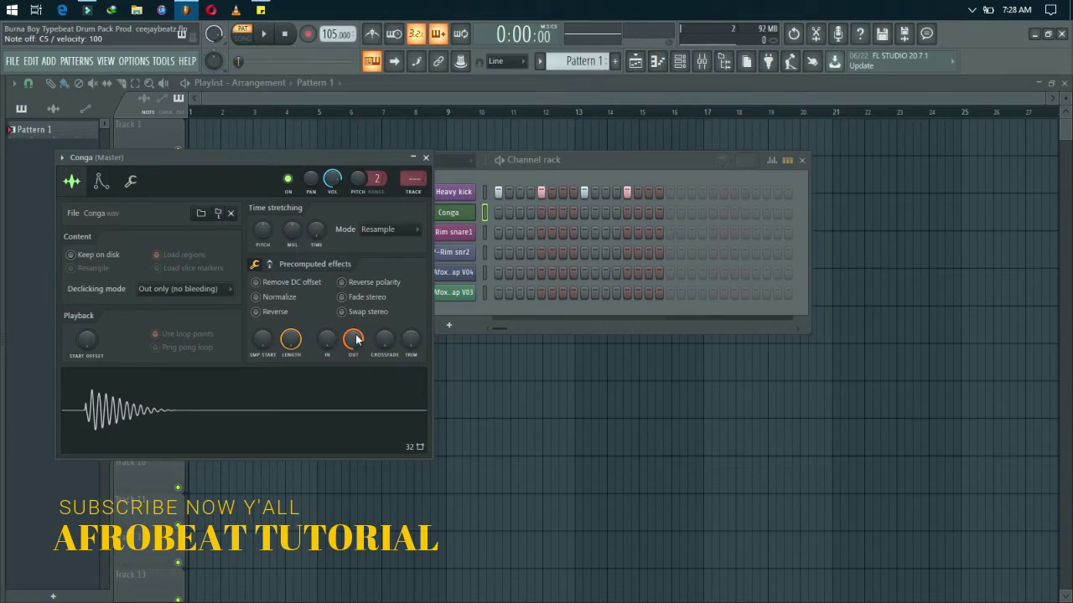
pyautogui.moveTo(356, 337); pyautogui.dragTo(356, 360)
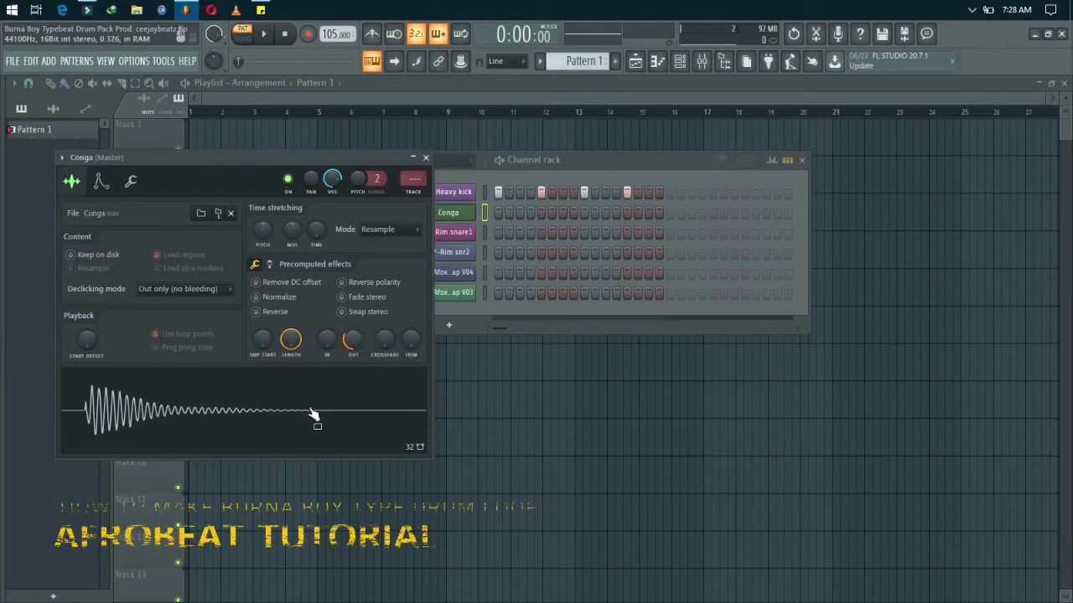
pyautogui.press('q')
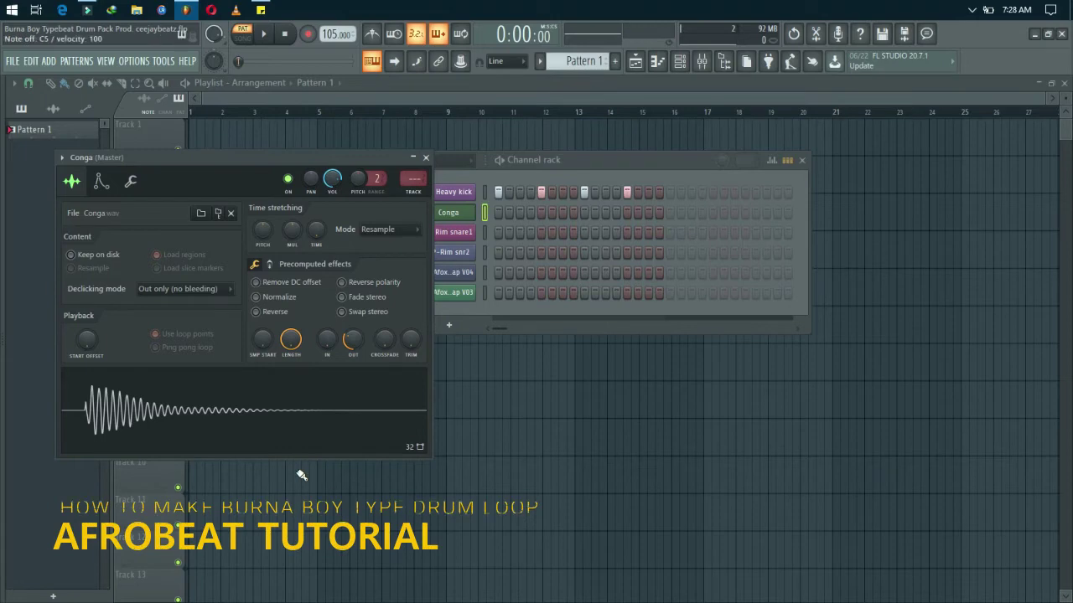
pyautogui.press('Escape')
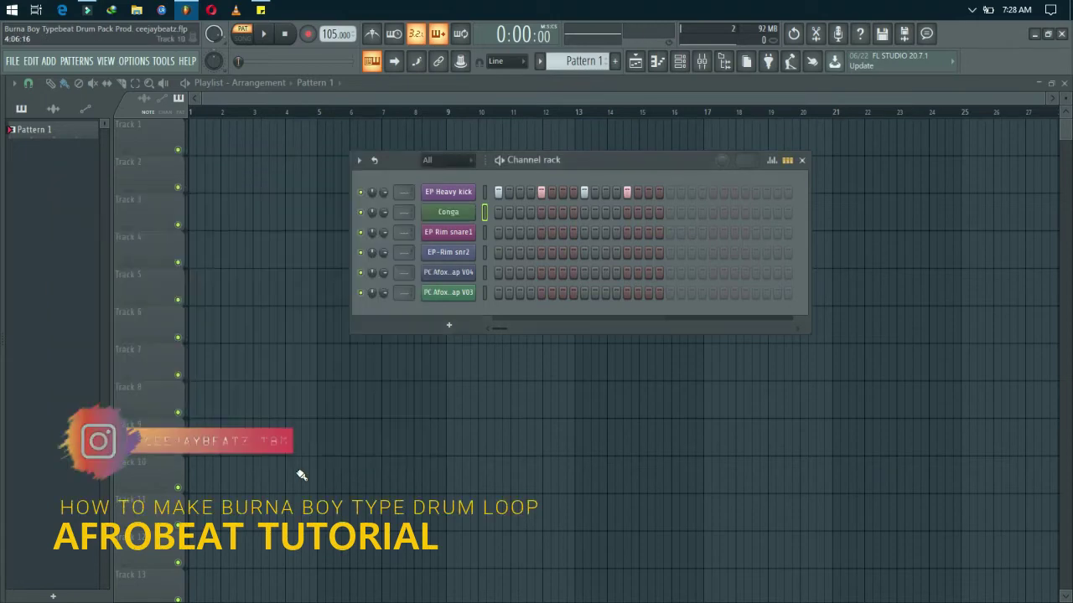
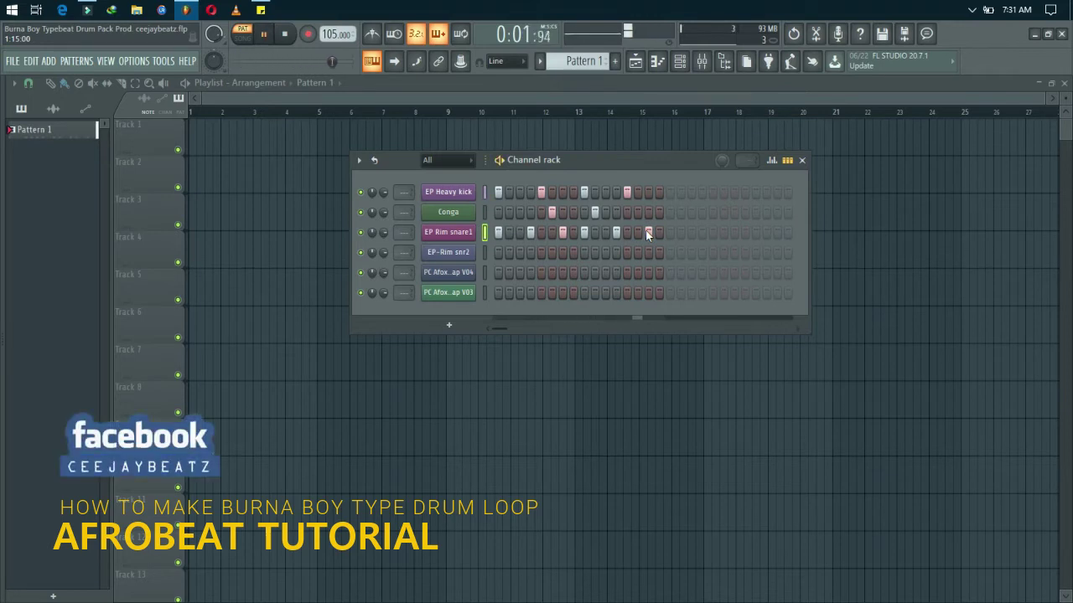
# Stop playback and tighten the EP-Rim snr2 sample with a strong quick fade-out, auditioning the sound
pyautogui.press('space')
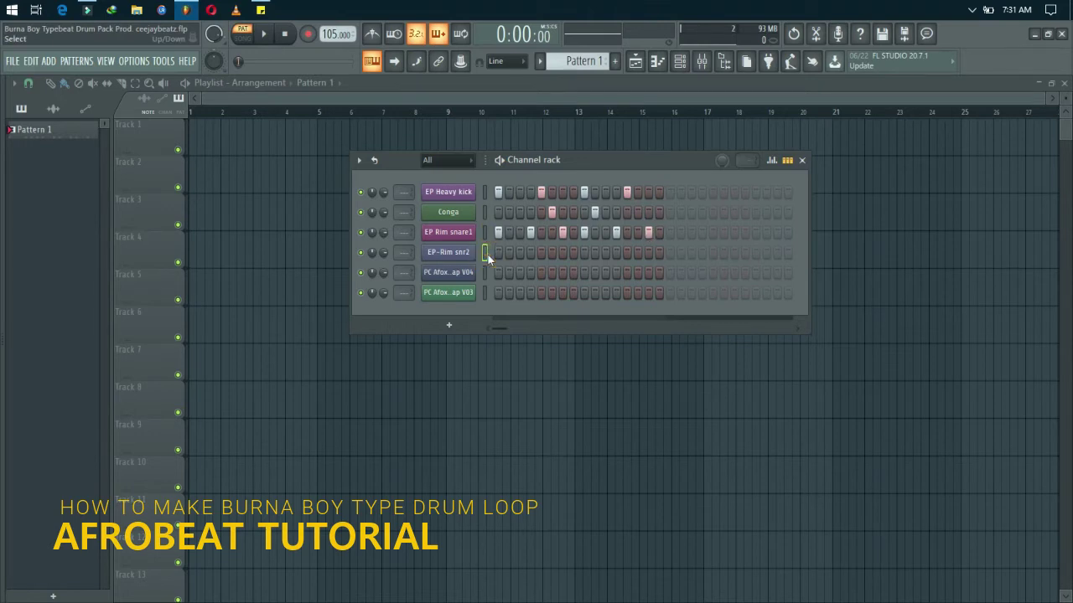
pyautogui.press('z')
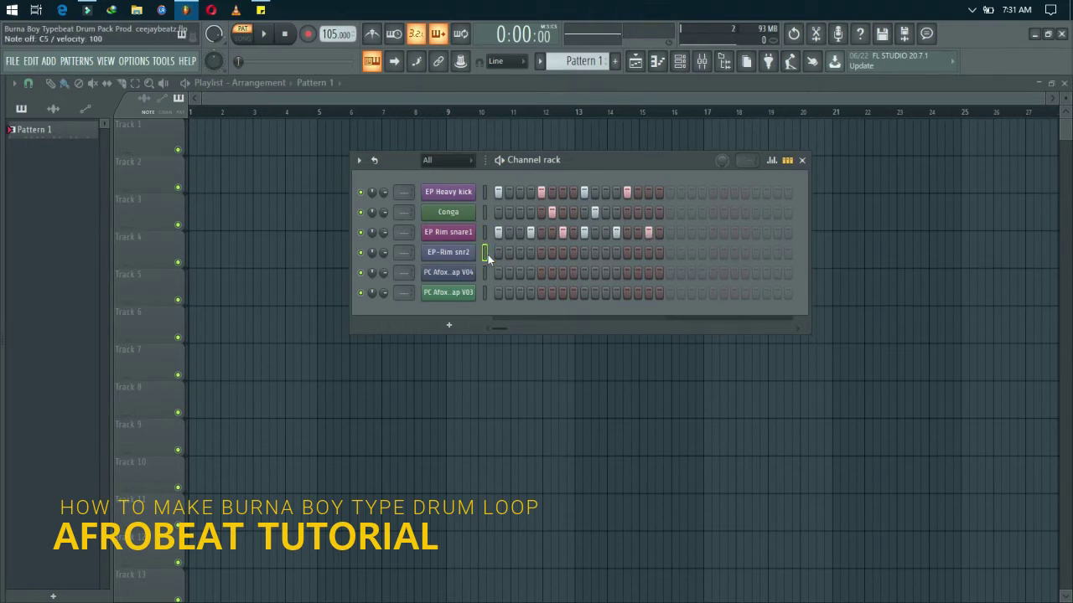
pyautogui.click(469, 252)
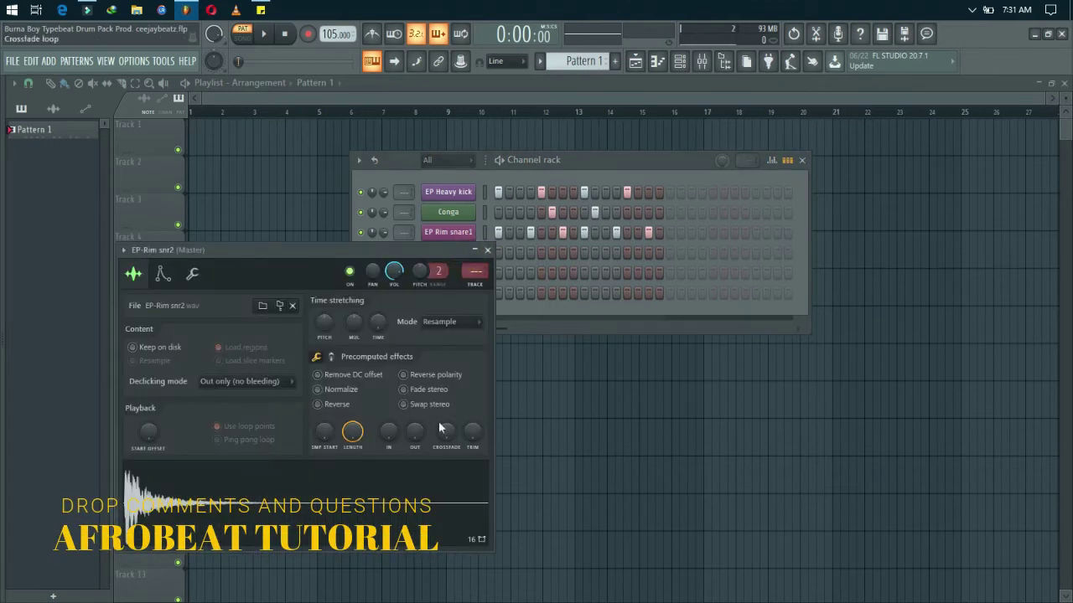
pyautogui.moveTo(416, 432); pyautogui.dragTo(416, 435)
pyautogui.press('z')
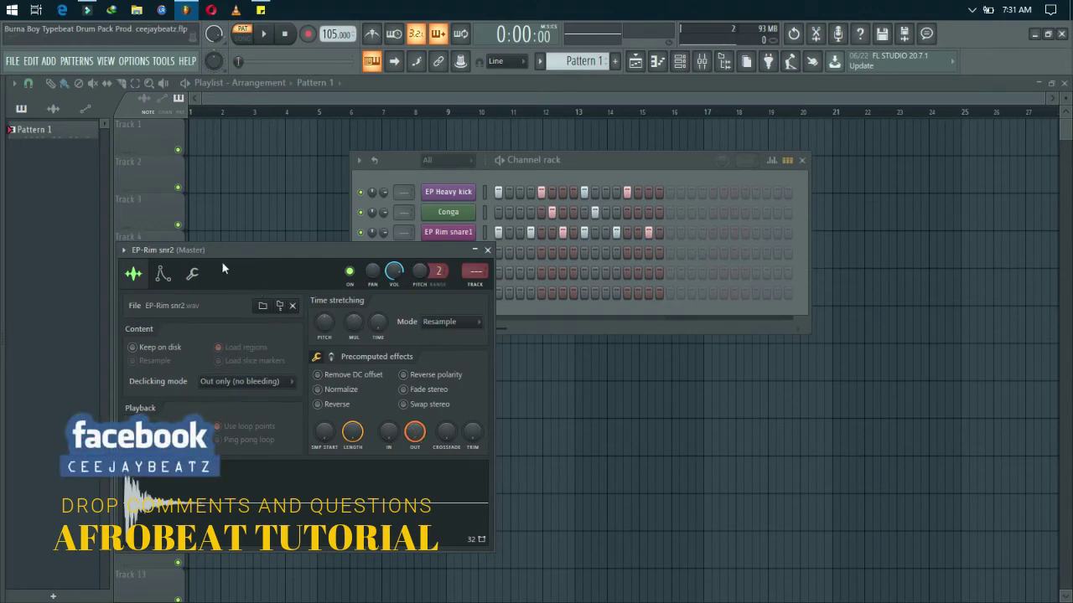
# Add a slight fine time shift to the EP-Rim snr2 channel and close its settings
pyautogui.moveTo(233, 248); pyautogui.dragTo(285, 188)
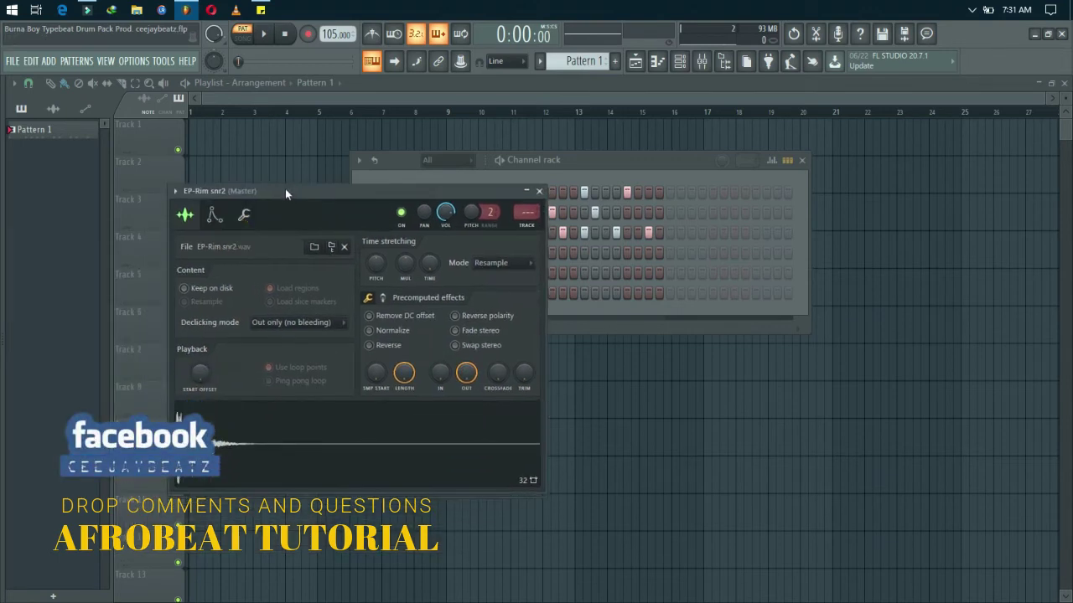
pyautogui.click(251, 215)
pyautogui.click(424, 270)
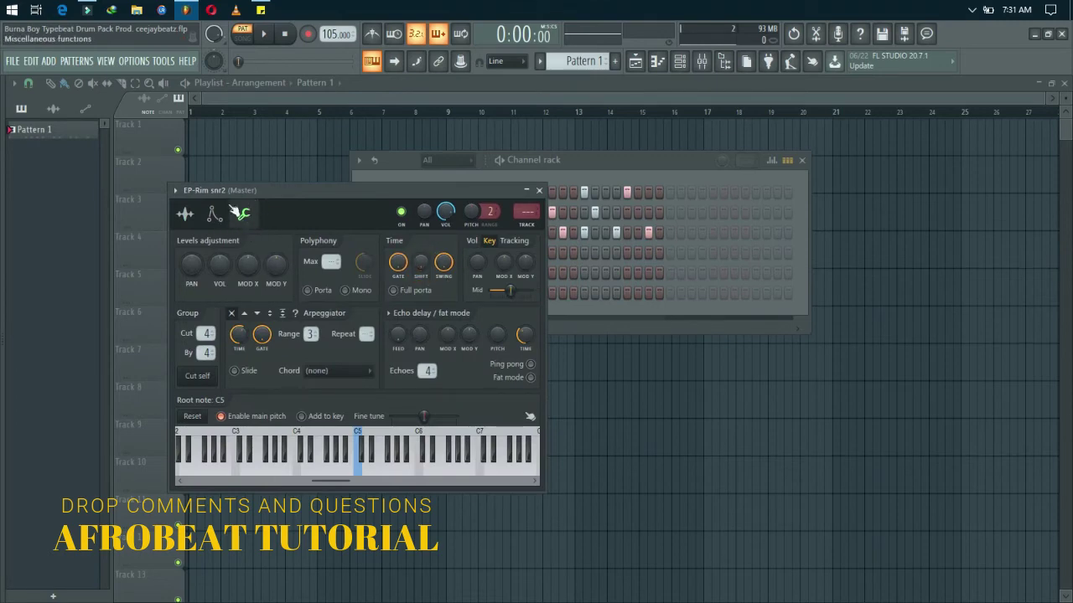
pyautogui.moveTo(424, 270); pyautogui.dragTo(424, 261)
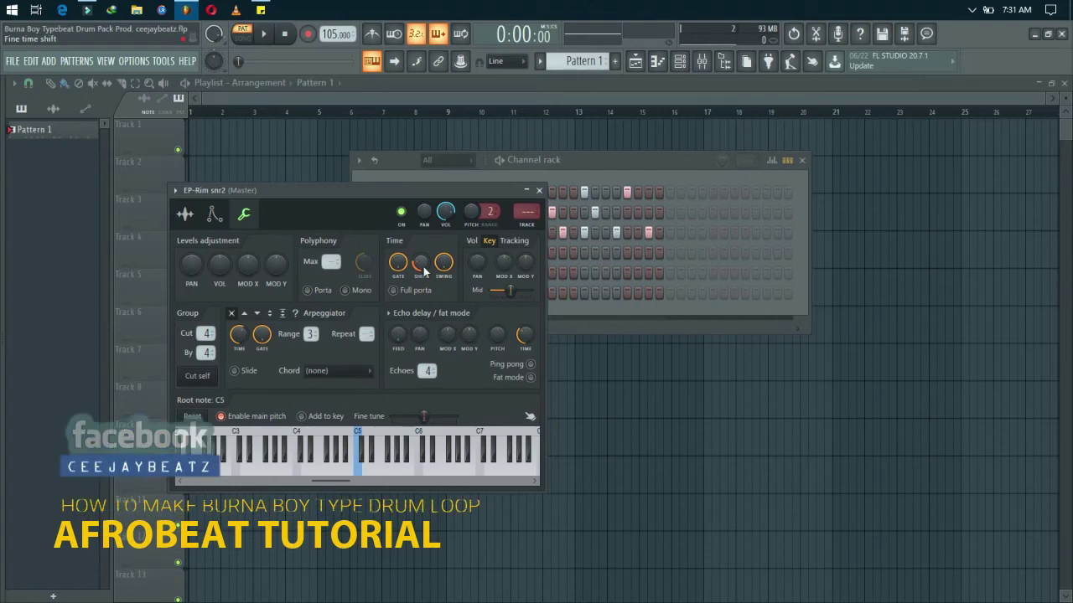
pyautogui.click(539, 190)
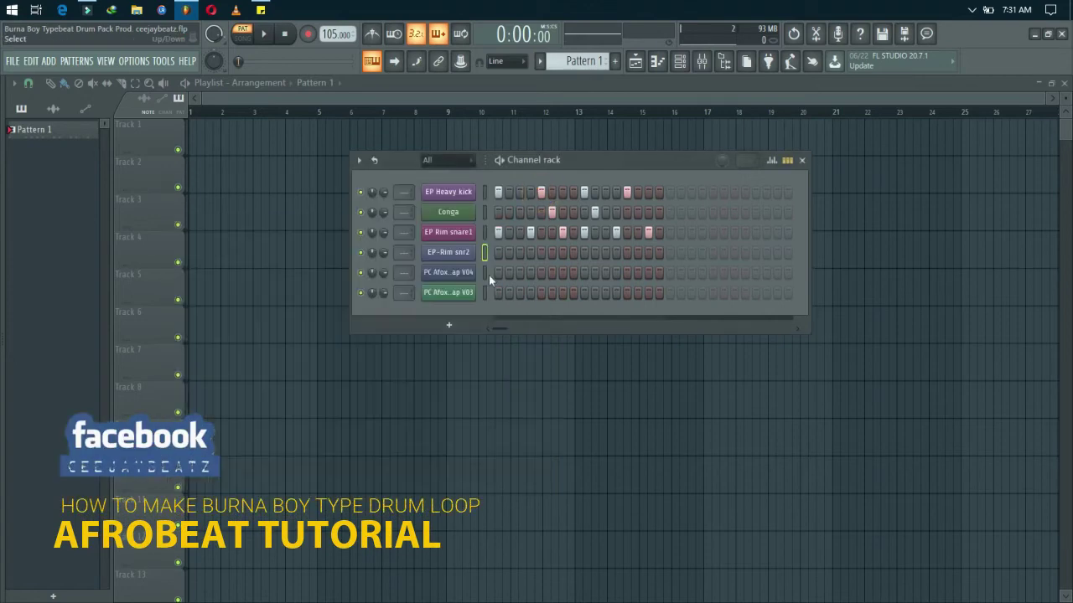
# Copy the EP Rim snare1 step pattern to the EP-Rim snr2 channel and close the open sampler window
pyautogui.click(485, 232)
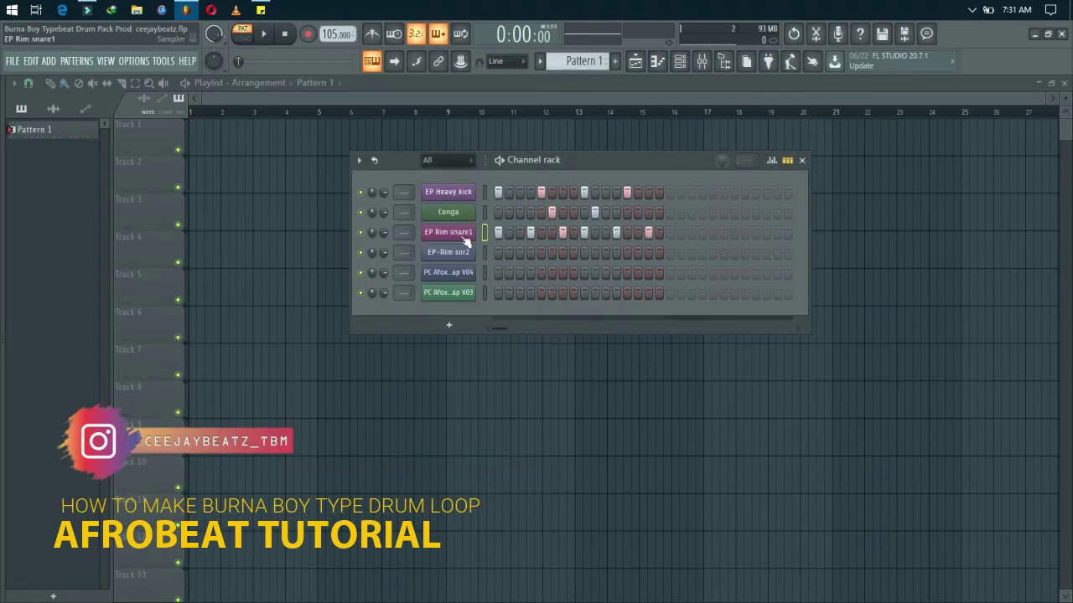
pyautogui.rightClick(471, 233)
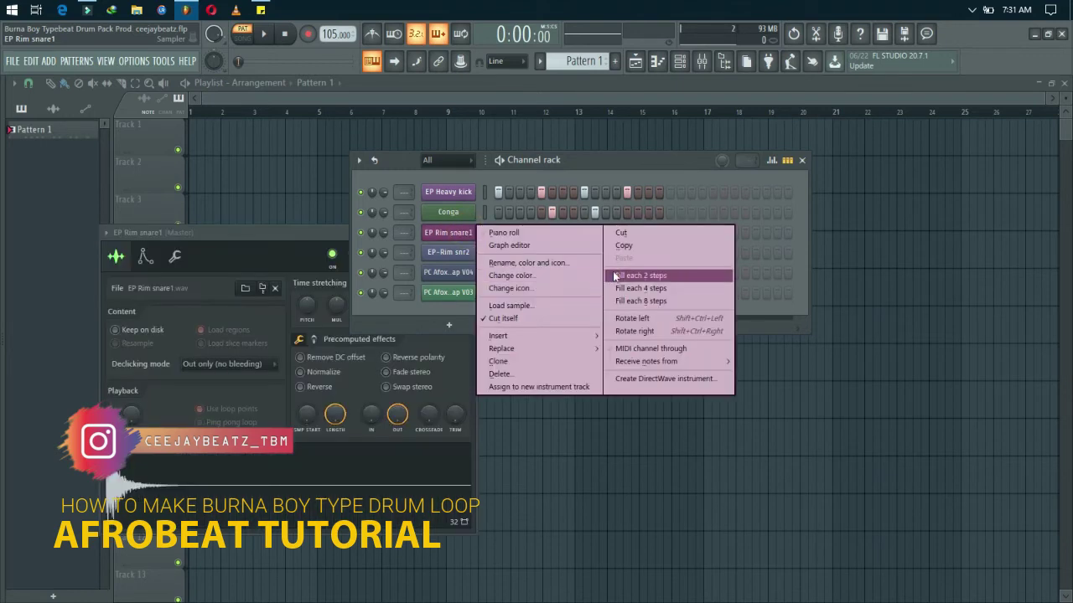
pyautogui.click(613, 247)
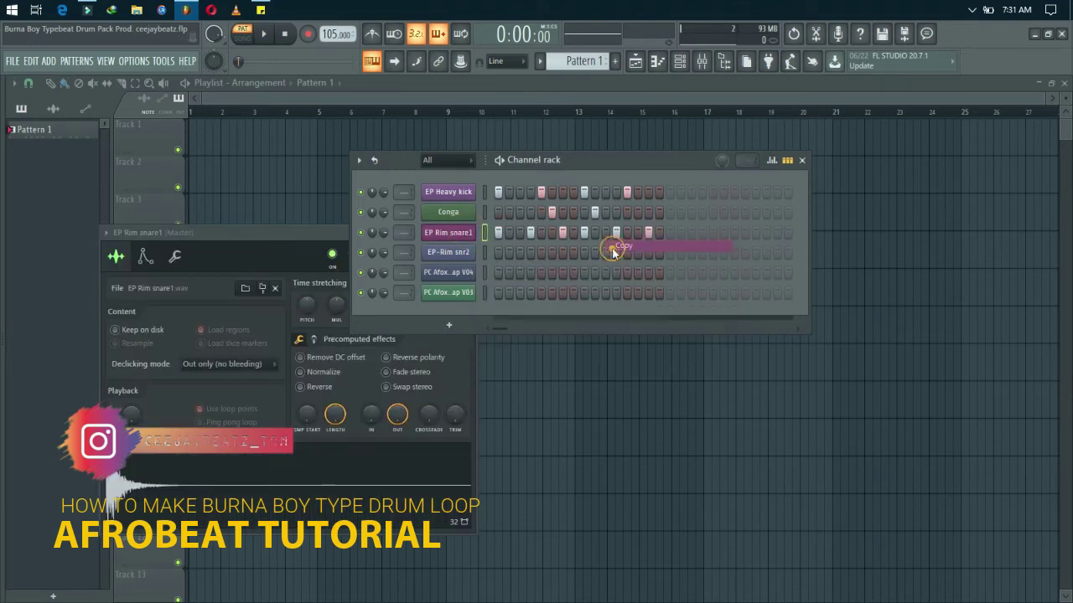
pyautogui.rightClick(469, 251)
pyautogui.click(646, 278)
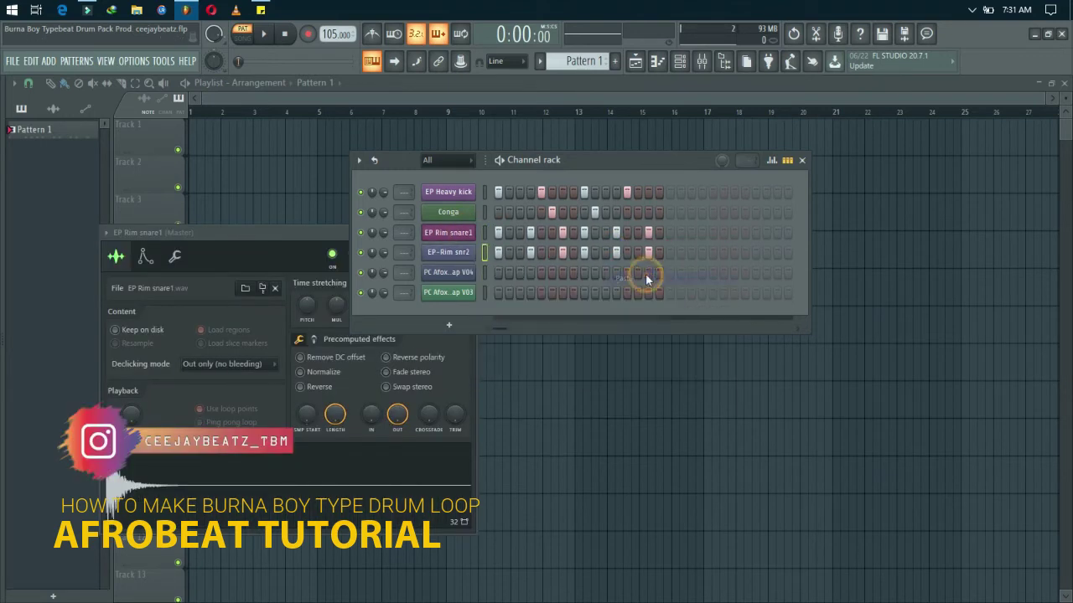
pyautogui.click(263, 228)
pyautogui.press('Escape')
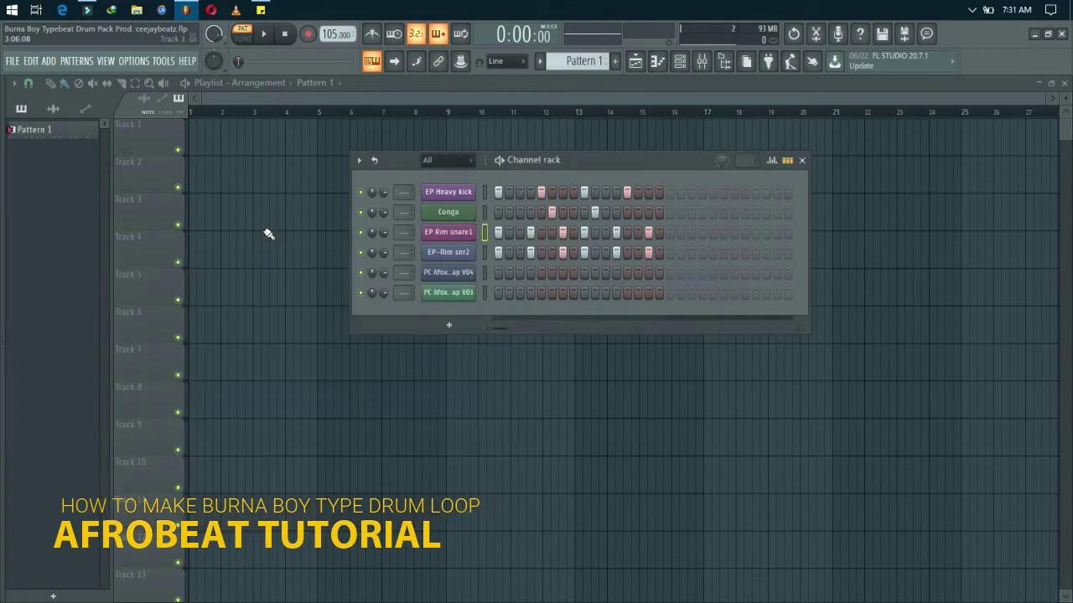
# Lower the EP Rim snare1 channel volume to 51%, previewing the loop before and after the change
pyautogui.press('space')
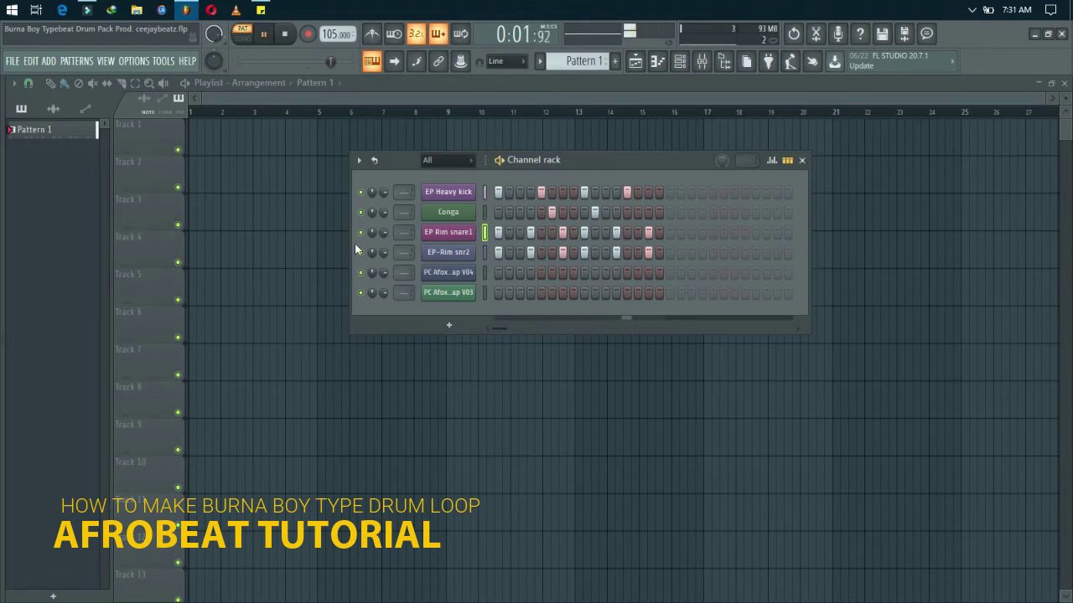
pyautogui.press('space')
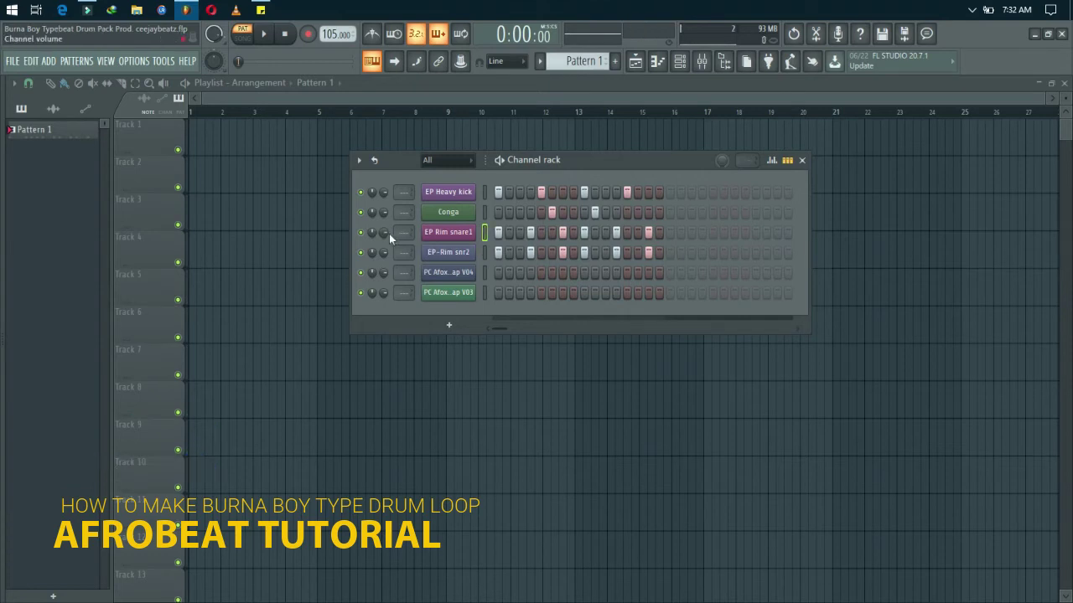
pyautogui.moveTo(383, 232); pyautogui.dragTo(383, 252)
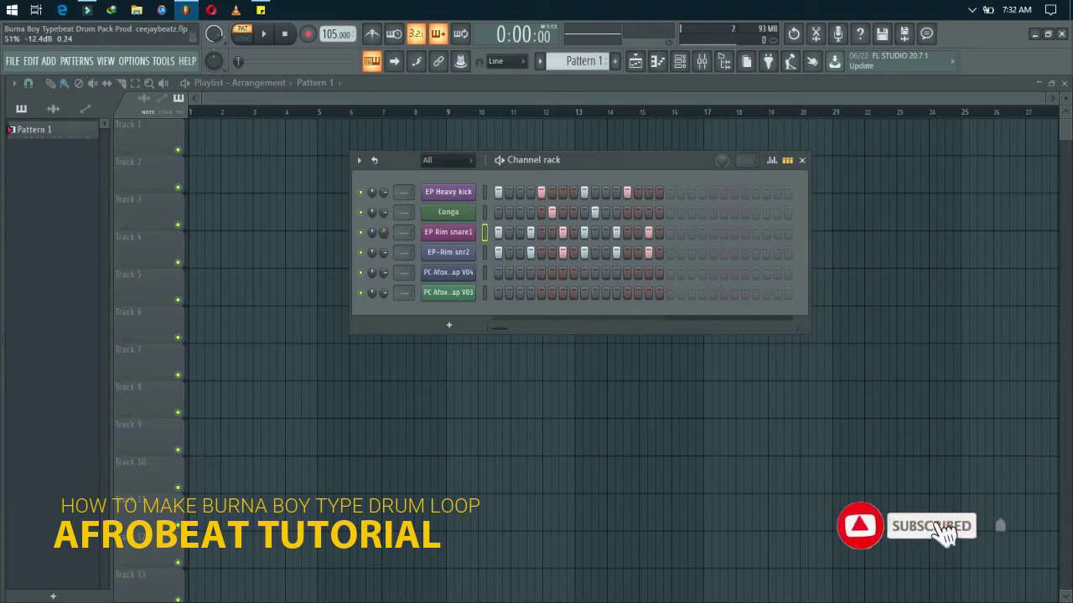
pyautogui.click(485, 254)
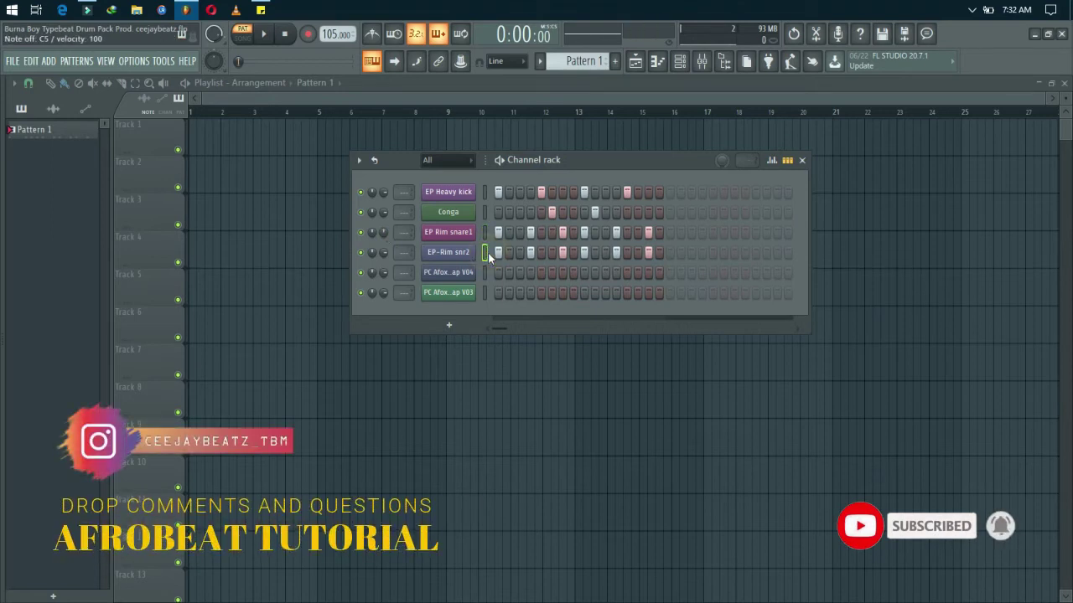
pyautogui.press('space')
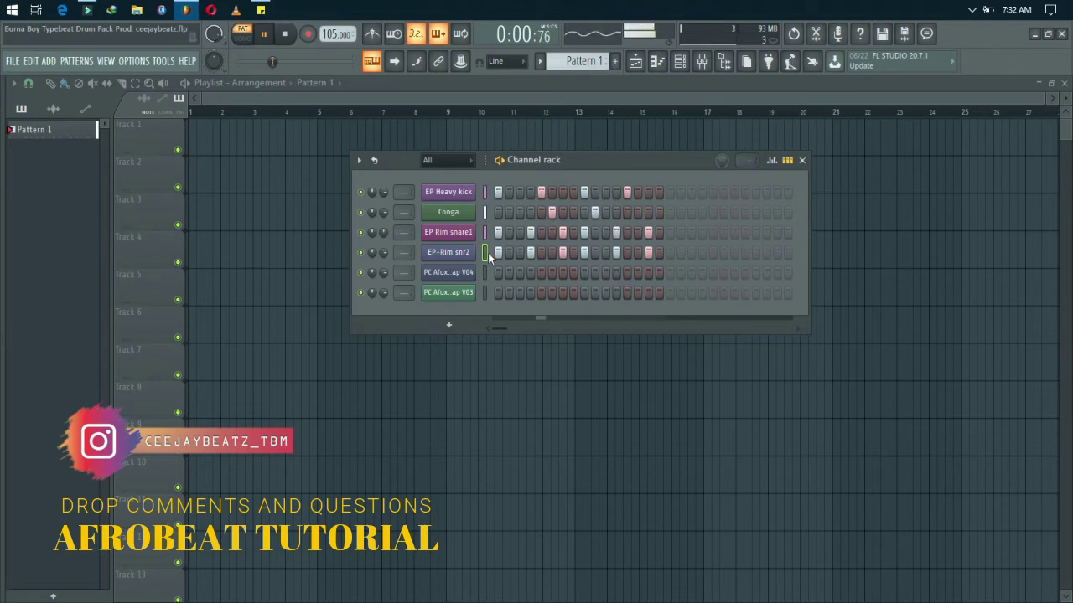
pyautogui.press('space')
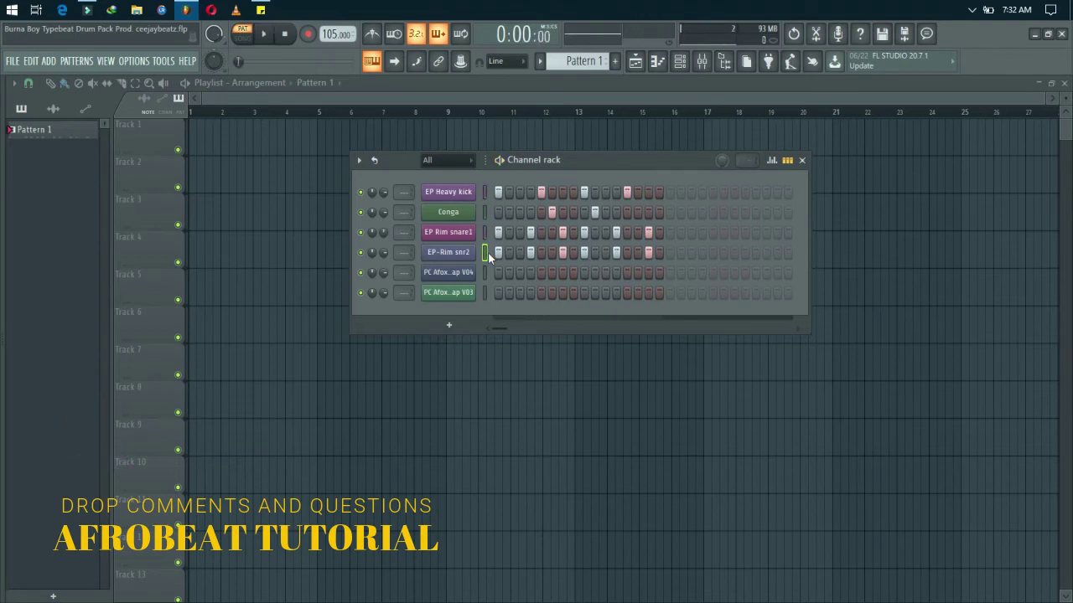
# Set the EP Rim snare1 channel volume to 40%, previewing the loop between adjustments
pyautogui.moveTo(386, 234); pyautogui.dragTo(385, 228)
pyautogui.moveTo(382, 233); pyautogui.dragTo(382, 250)
pyautogui.press('space')
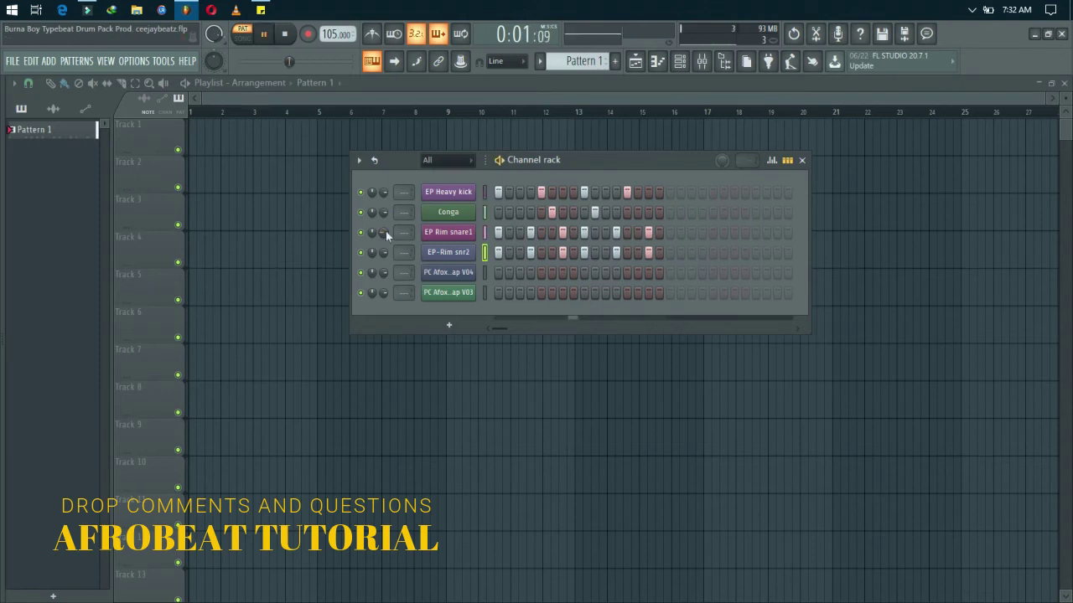
pyautogui.press('space')
pyautogui.click(383, 234)
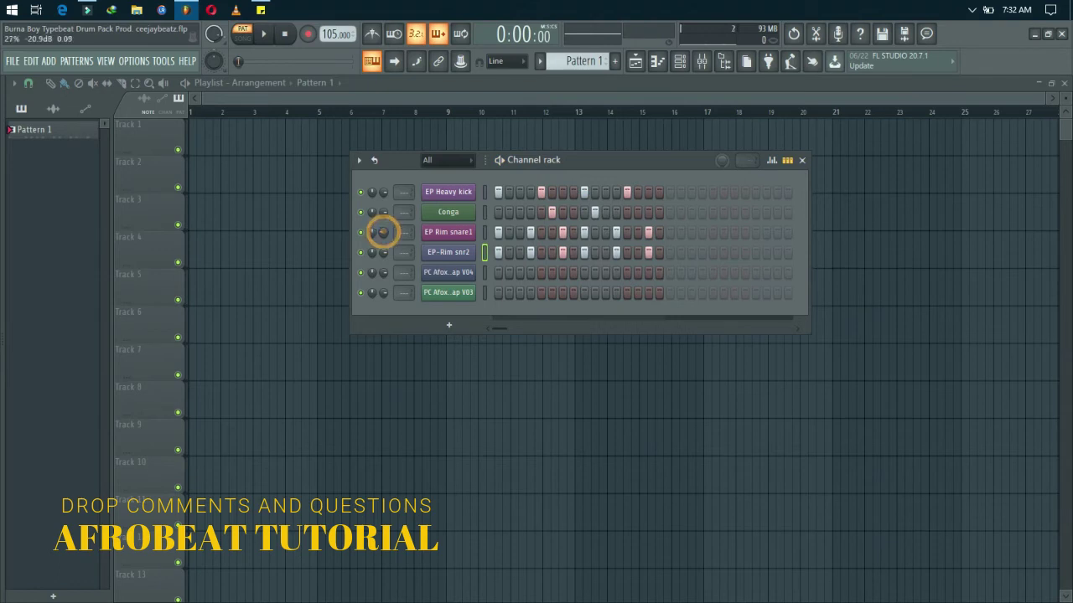
pyautogui.moveTo(385, 237); pyautogui.dragTo(385, 234)
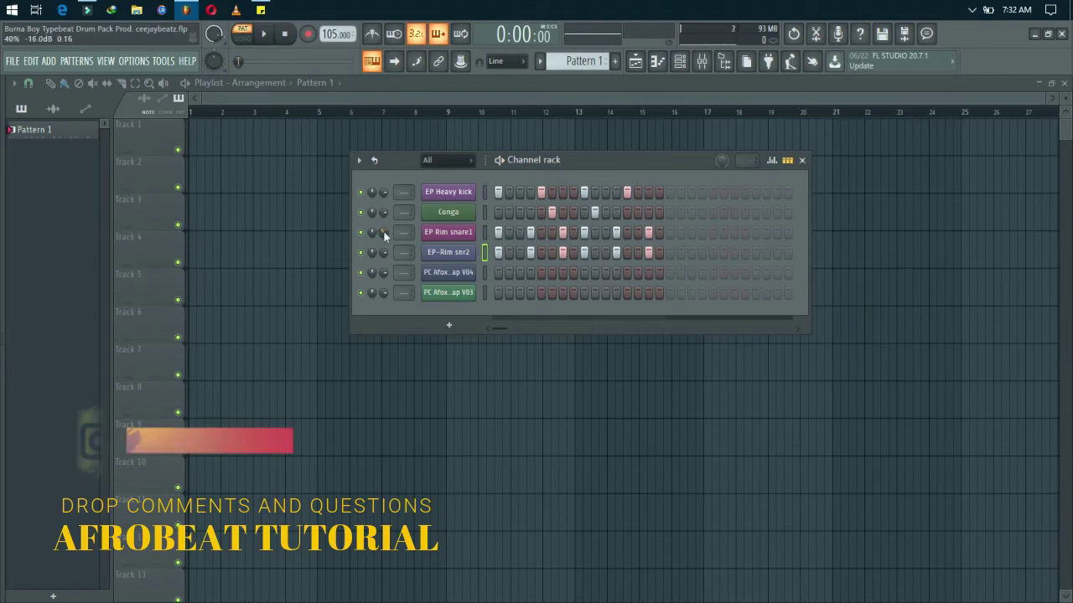
pyautogui.press('space')
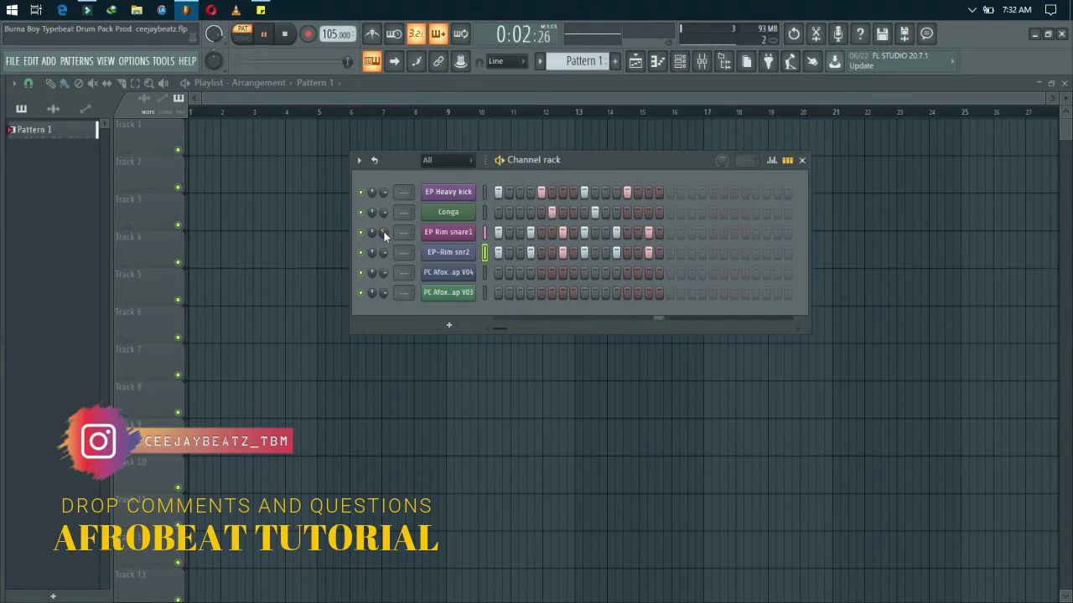
pyautogui.press('space')
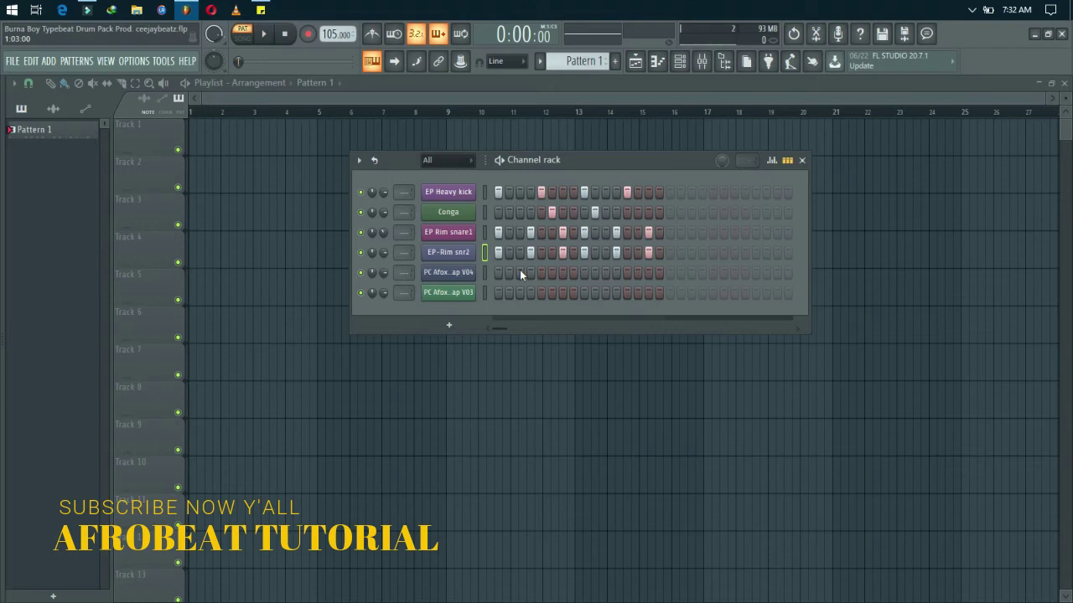
# Program steps 3, 4, 7, 8, 11, 12, 15 and 16 on PC Afoxe Tap V04 and copy the pattern to PC Afoxe Tap V03
pyautogui.moveTo(520, 272); pyautogui.dragTo(574, 277)
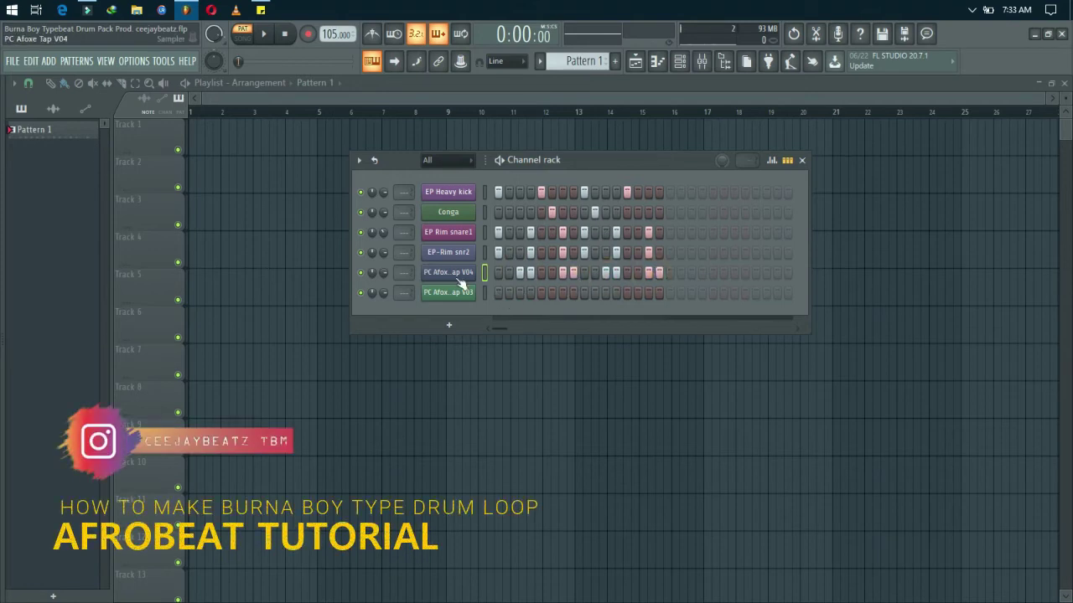
pyautogui.rightClick(474, 270)
pyautogui.click(606, 285)
pyautogui.rightClick(449, 293)
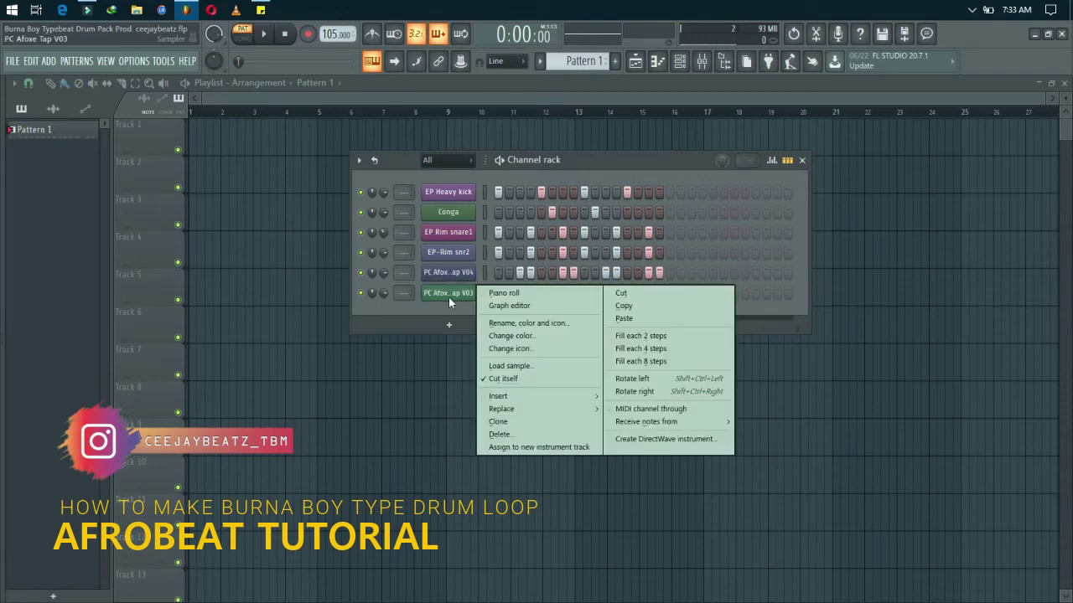
pyautogui.click(624, 317)
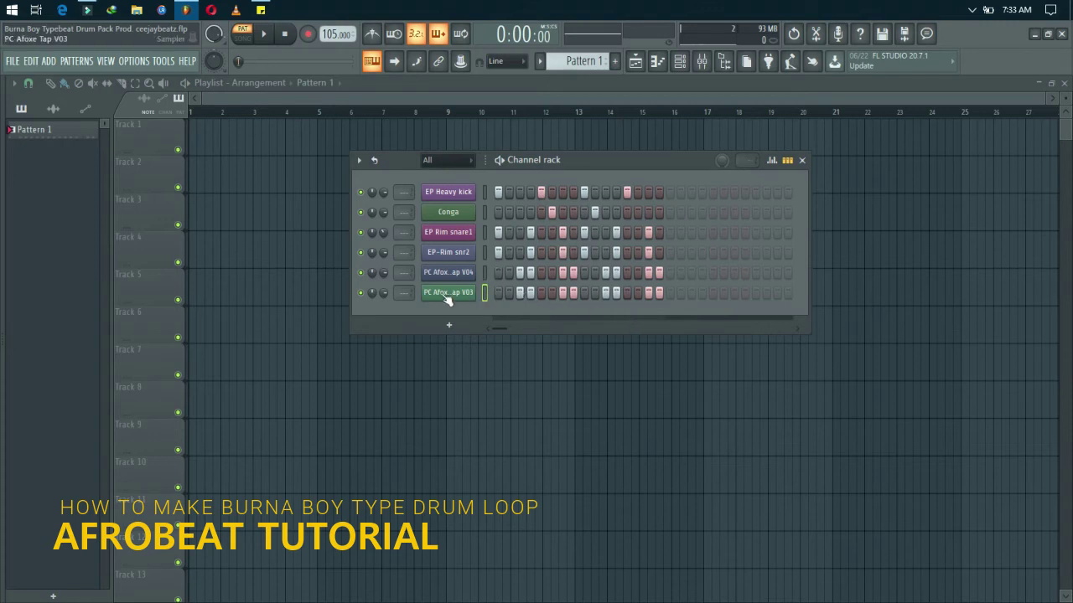
# Adjust the PC Afoxe Tap V03 channel volume and audition both Afoxe Tap channels
pyautogui.moveTo(384, 292); pyautogui.dragTo(384, 291)
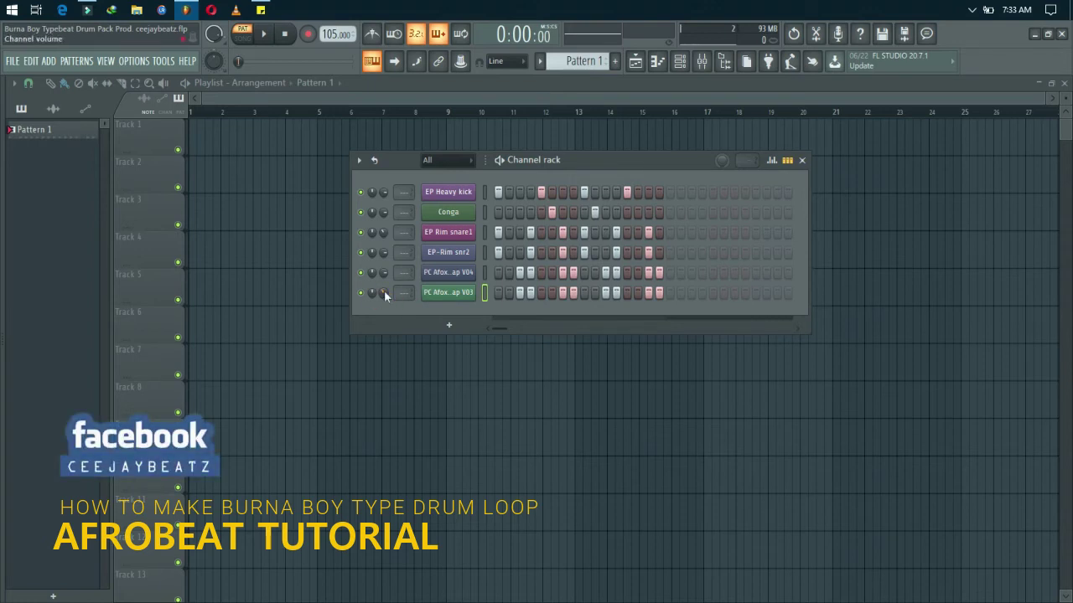
pyautogui.click(485, 272)
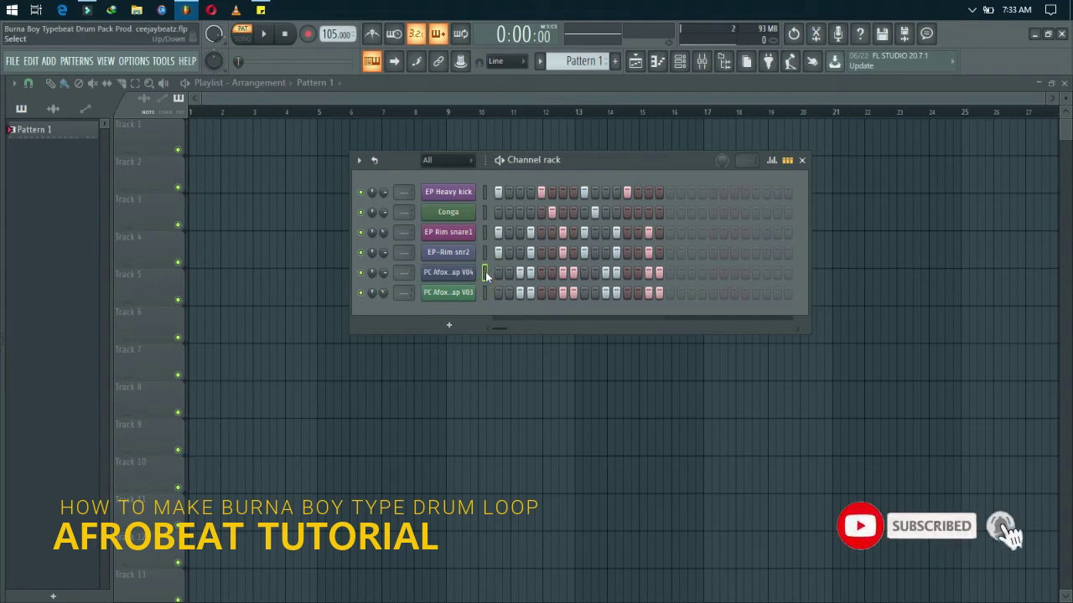
pyautogui.click(485, 291)
pyautogui.click(484, 276)
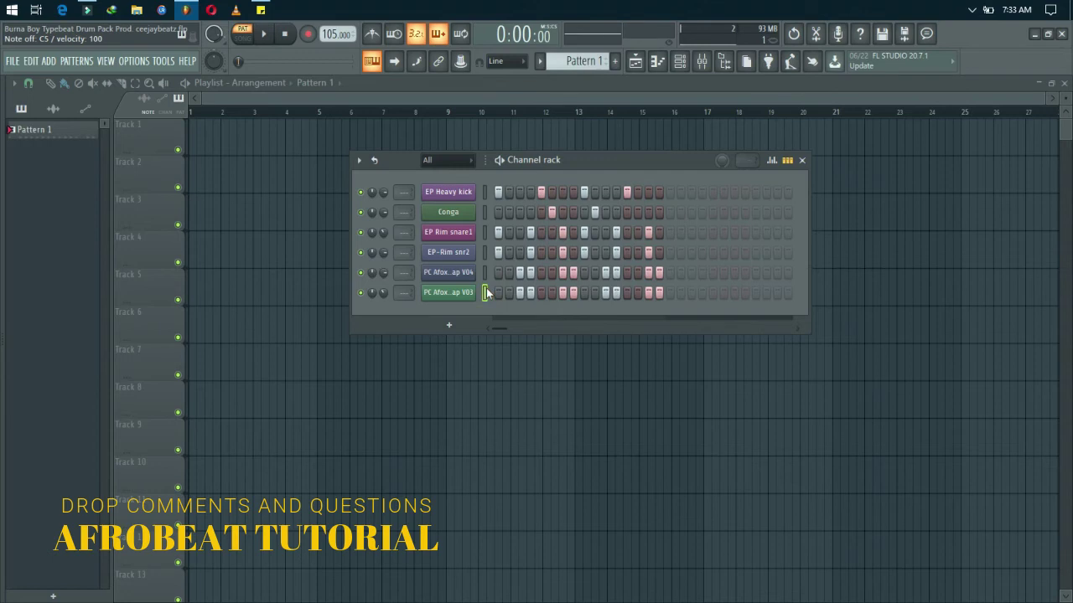
# Add a slight fine time shift to the PC Afoxe Tap V03 channel and close its settings
pyautogui.click(455, 295)
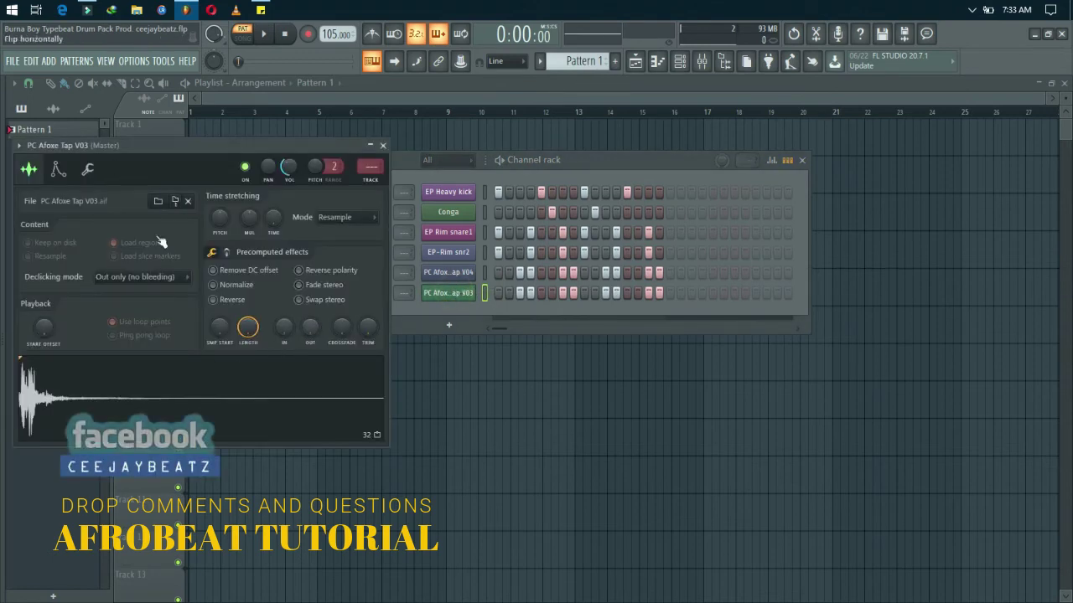
pyautogui.click(93, 172)
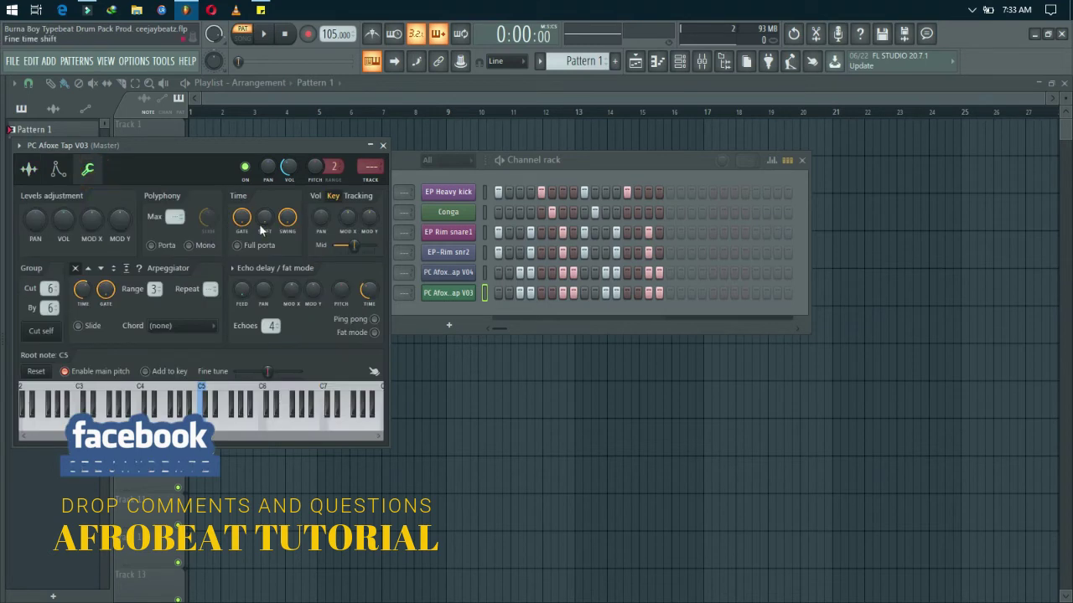
pyautogui.moveTo(264, 218); pyautogui.dragTo(264, 203)
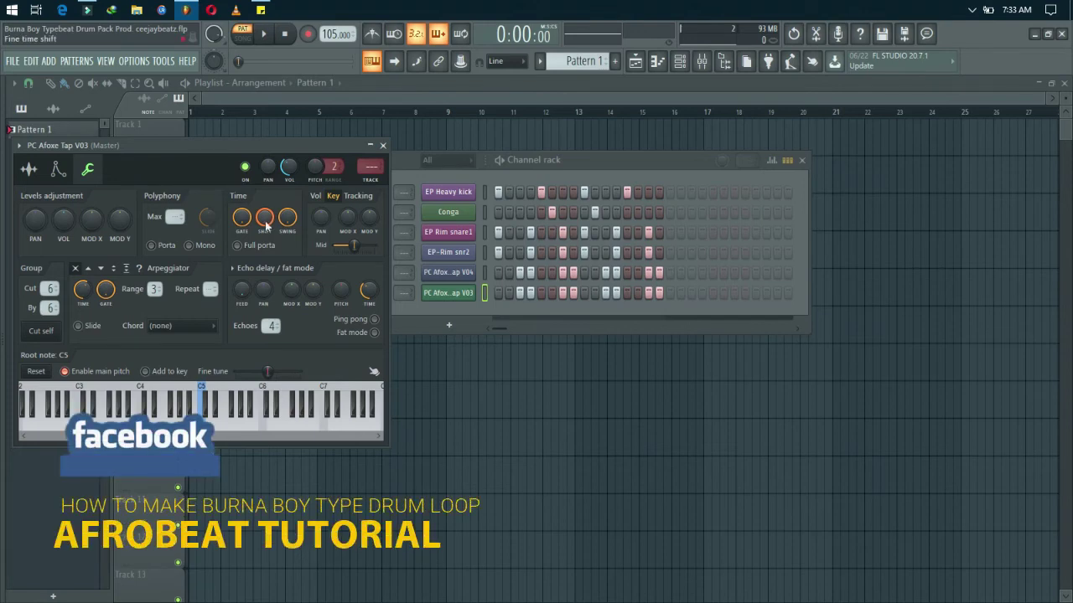
pyautogui.press('Escape')
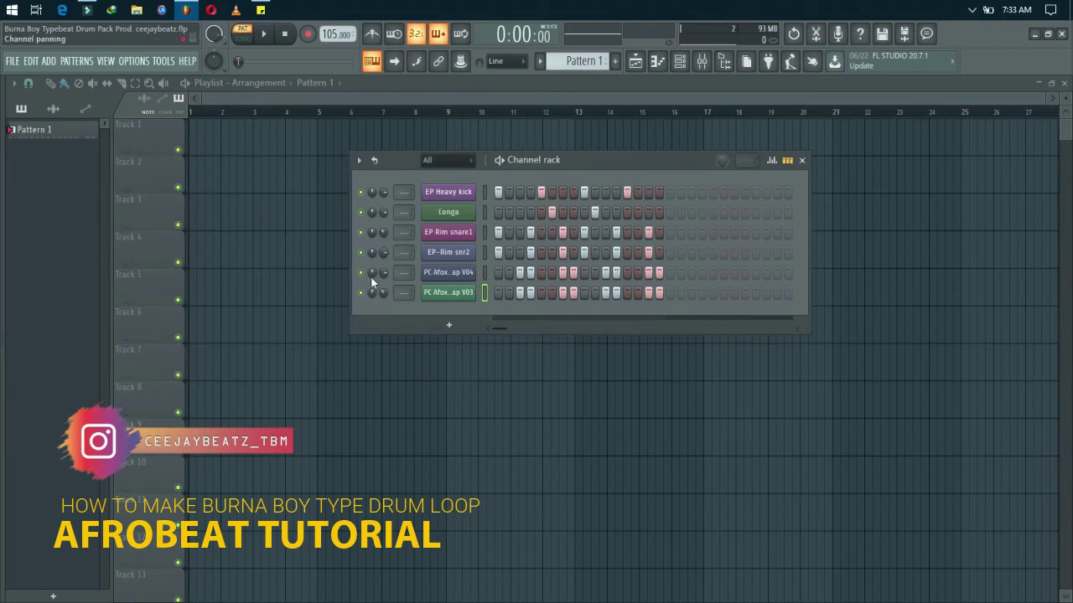
# Mute the EP Heavy kick and Conga channels and preview the loop with only the rim and Afoxe Tap channels
pyautogui.click(361, 253)
pyautogui.click(360, 232)
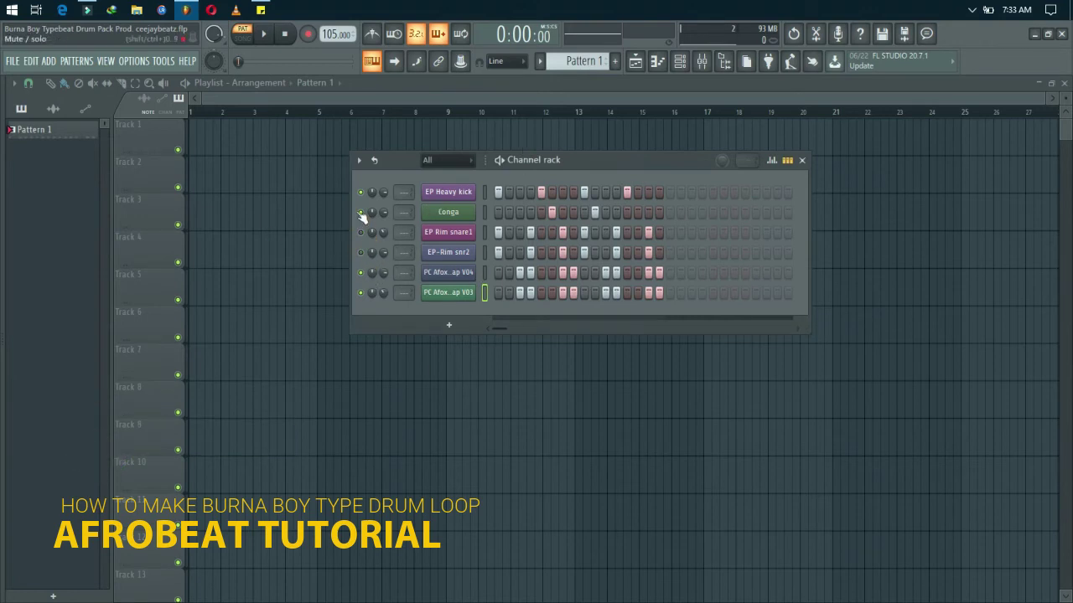
pyautogui.click(360, 212)
pyautogui.click(360, 192)
pyautogui.click(360, 234)
pyautogui.click(360, 252)
pyautogui.press('space')
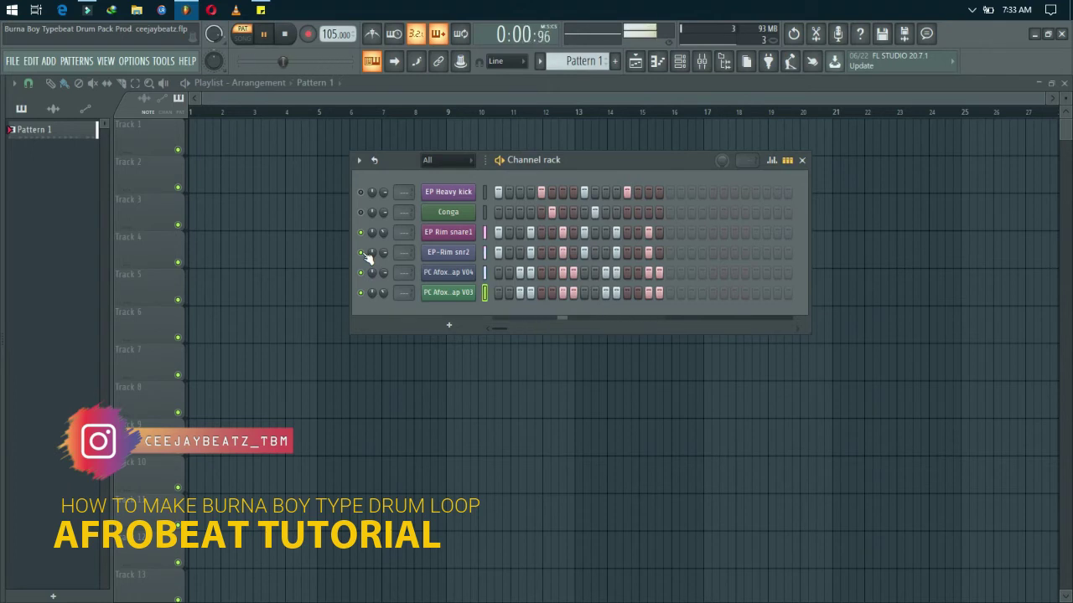
pyautogui.press('space')
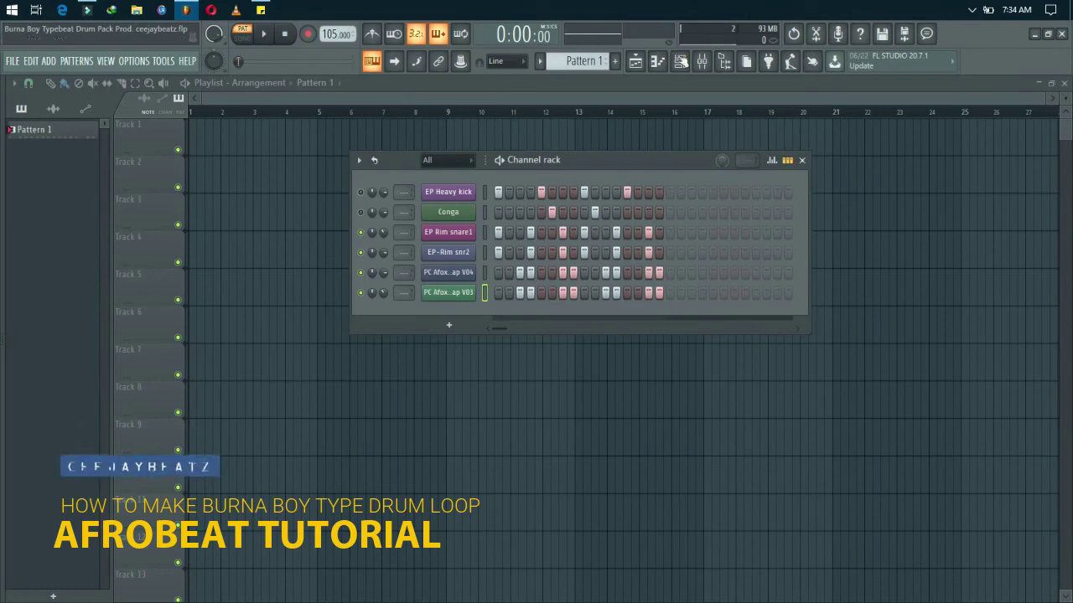
pyautogui.click(701, 60)
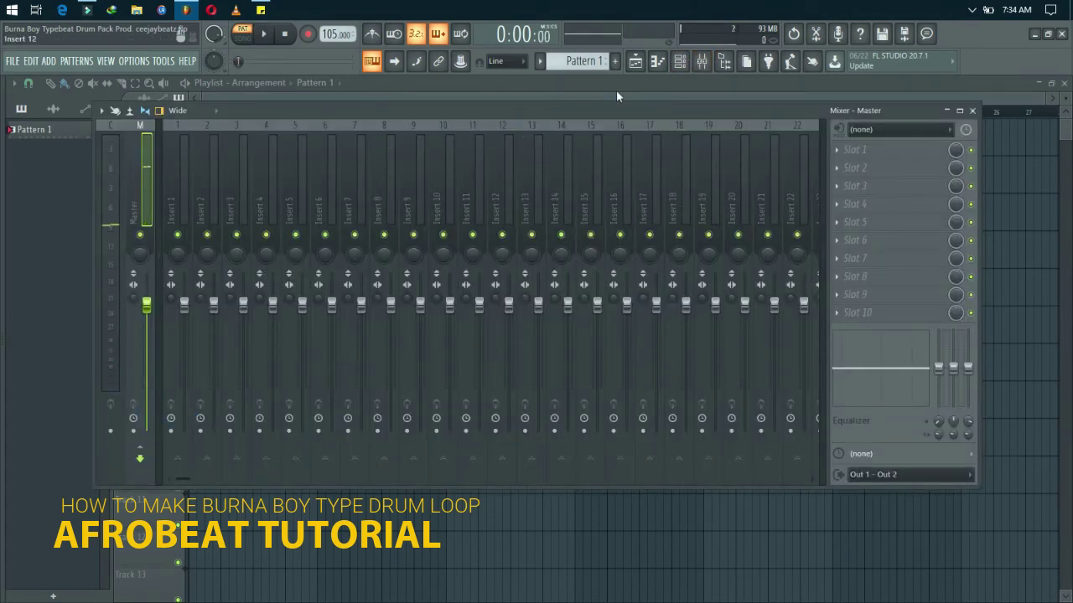
pyautogui.press('F9')
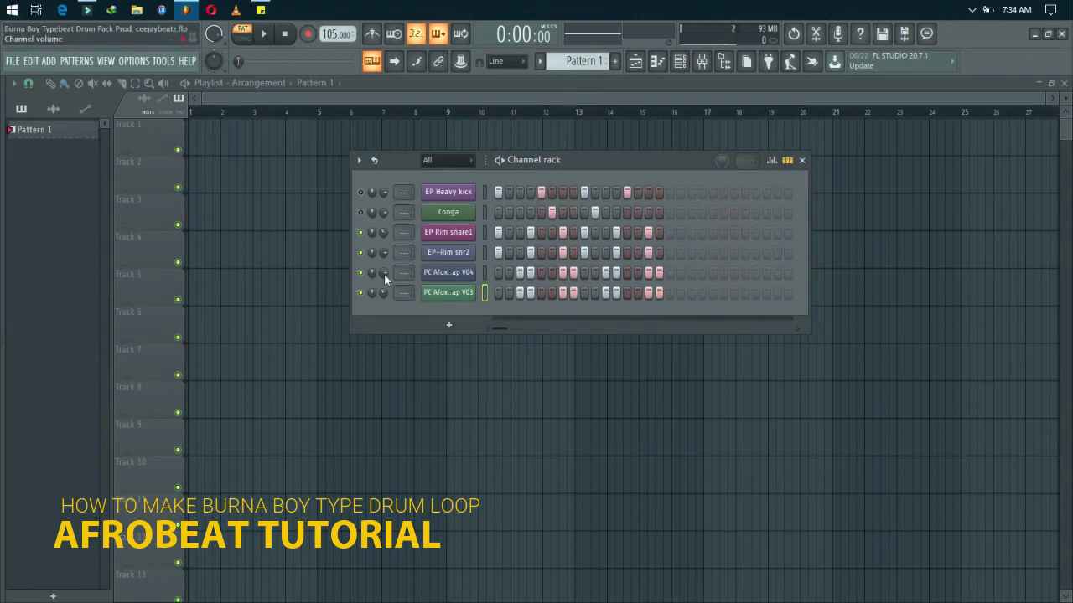
# Lower the PC Afoxe Tap V04 and V03 channel volumes, auditioning each channel and previewing the loop
pyautogui.click(486, 272)
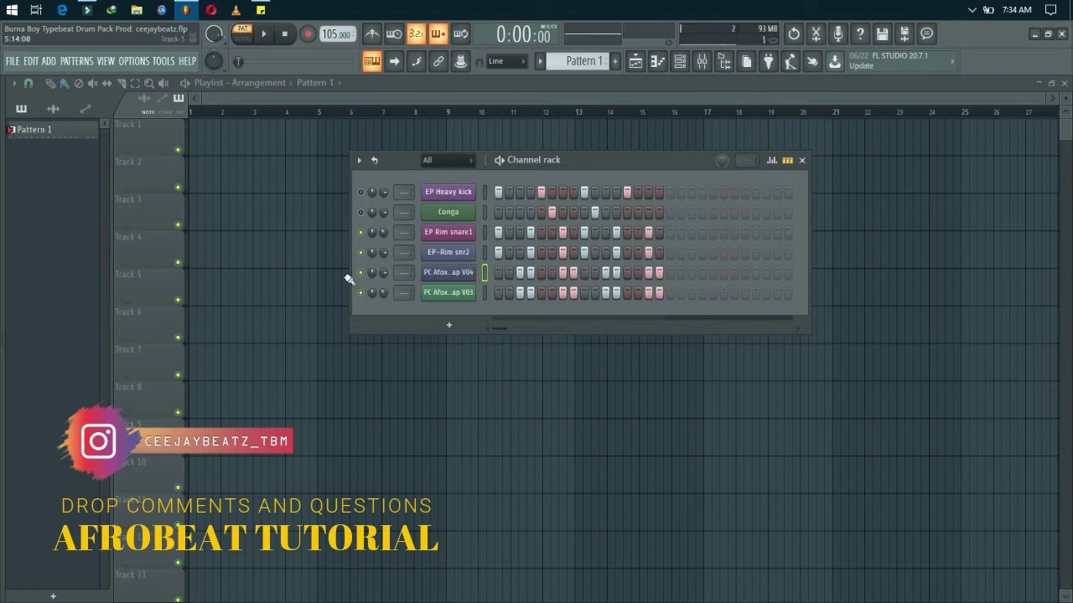
pyautogui.moveTo(384, 280); pyautogui.dragTo(383, 303)
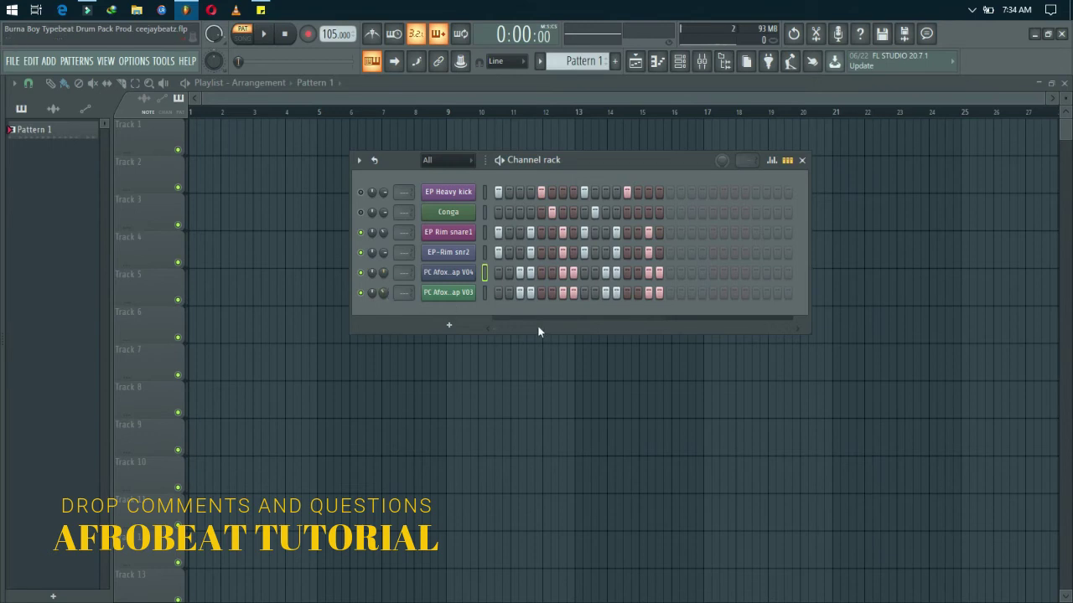
pyautogui.click(486, 294)
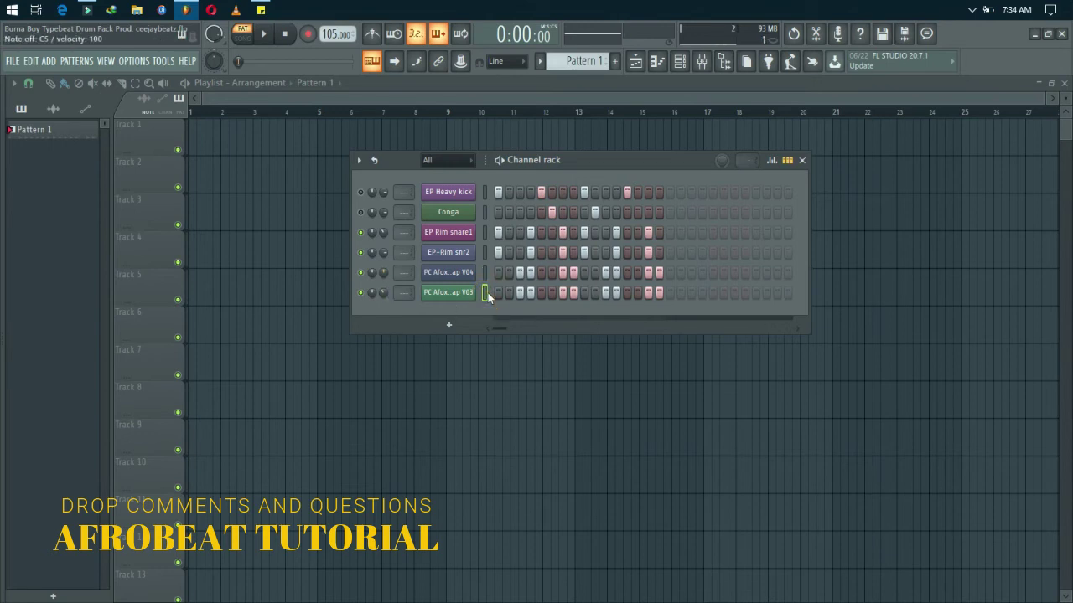
pyautogui.moveTo(383, 292); pyautogui.dragTo(383, 310)
pyautogui.press('space')
pyautogui.press('space')
# Unmute the EP Heavy kick and Conga channels and preview the full drum loop
pyautogui.click(360, 192)
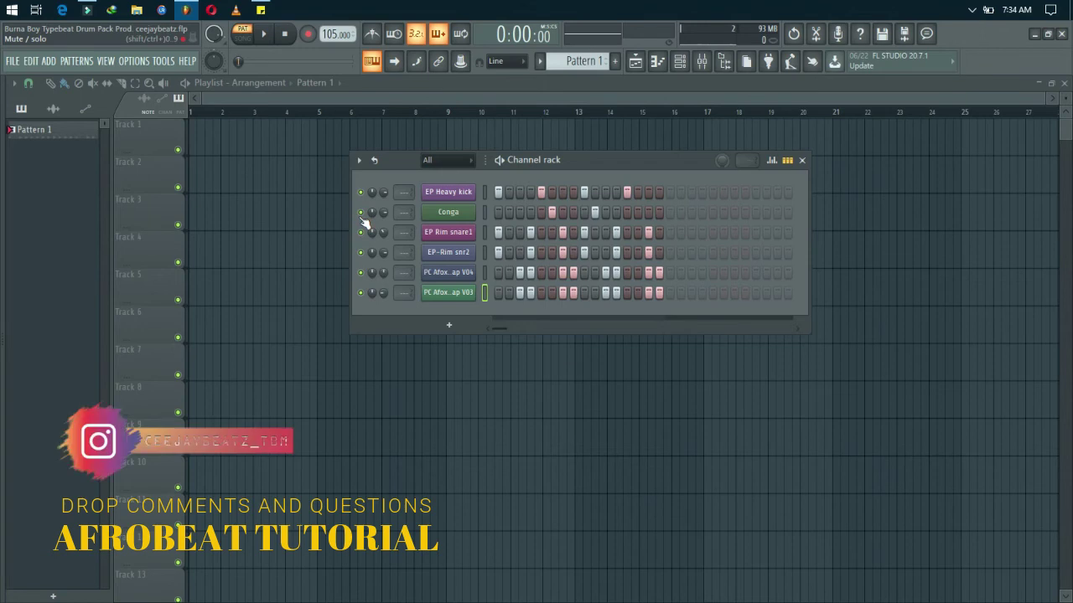
pyautogui.press('space')
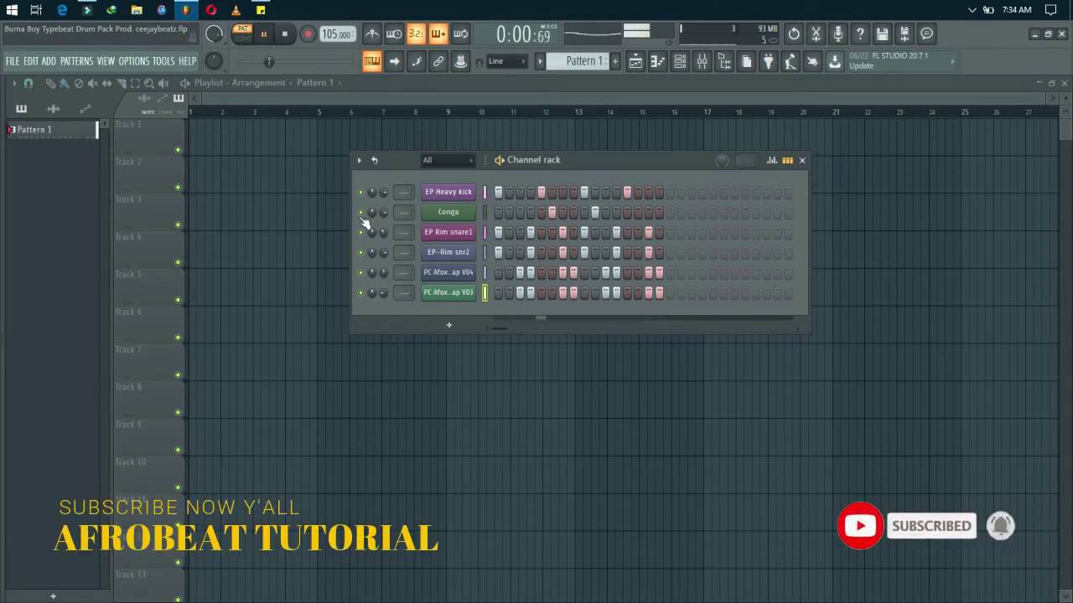
pyautogui.press('space')
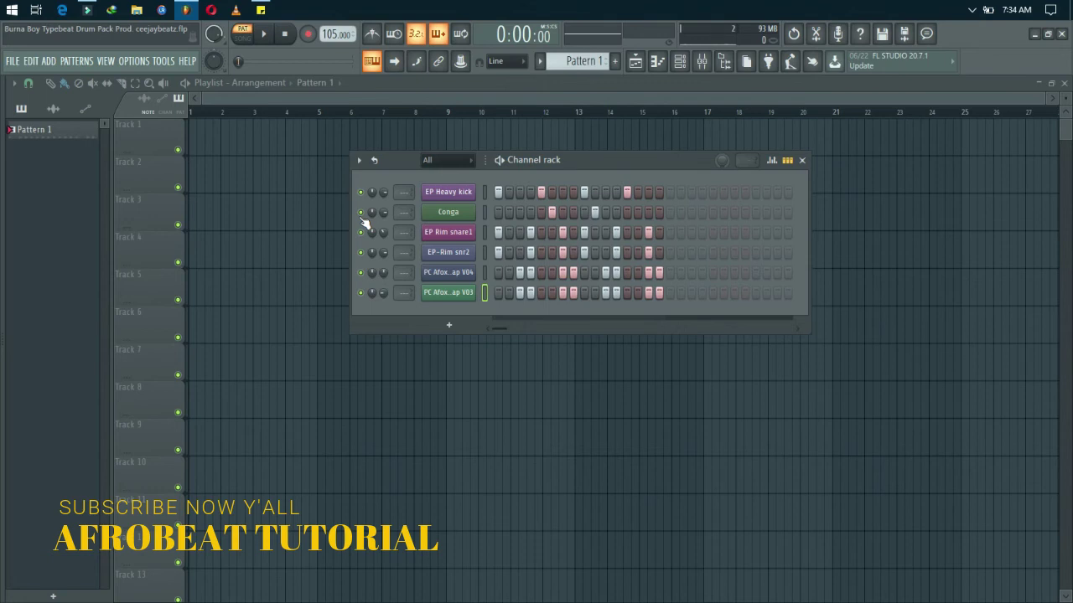
# Move the first Conga hit from step 6 to step 3 and preview the loop
pyautogui.click(555, 212)
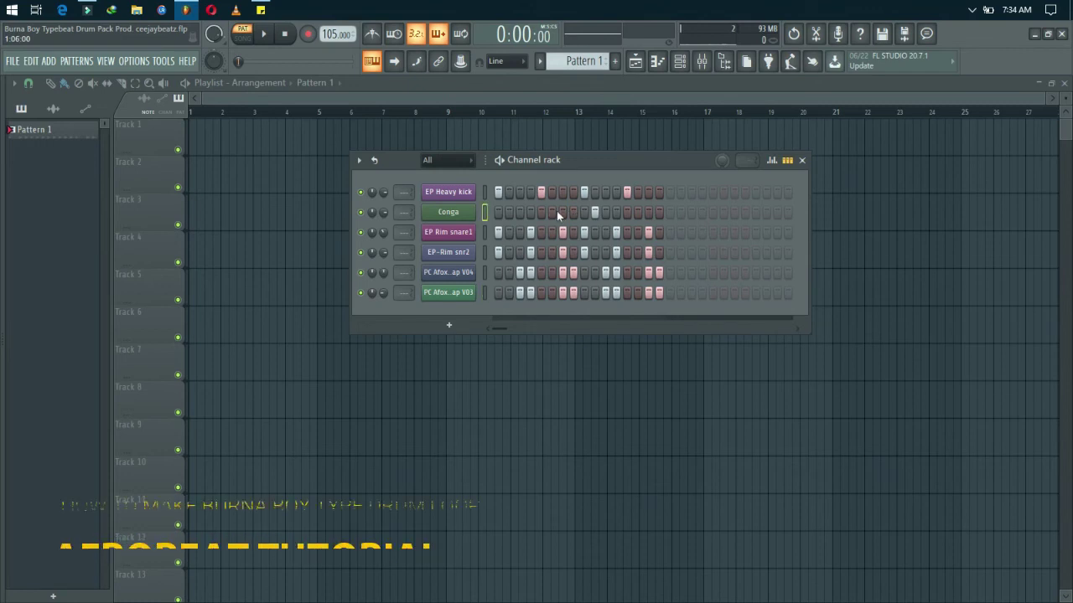
pyautogui.click(521, 212)
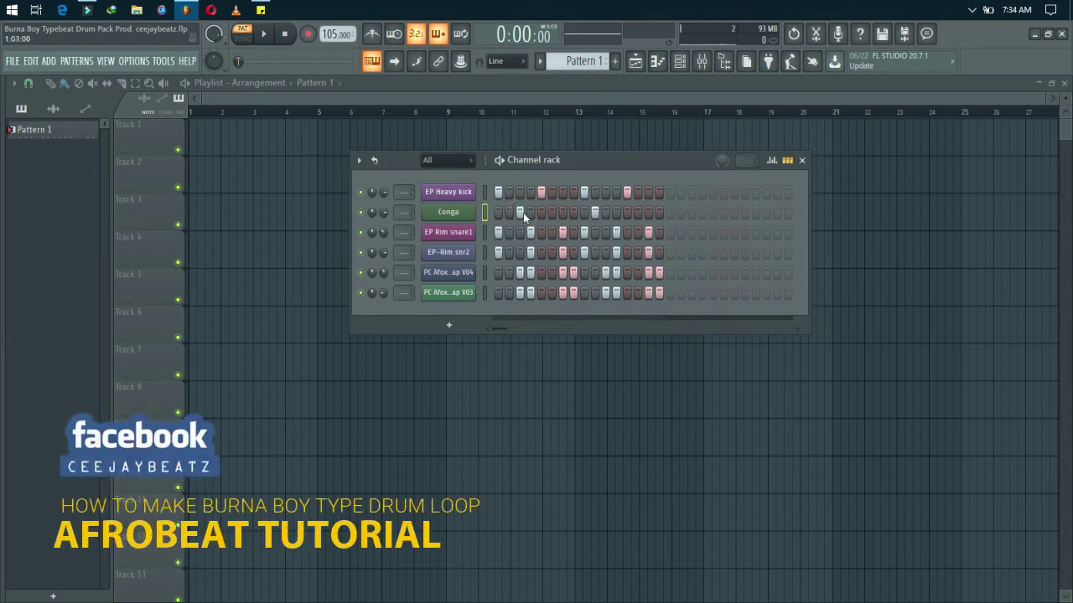
pyautogui.press('space')
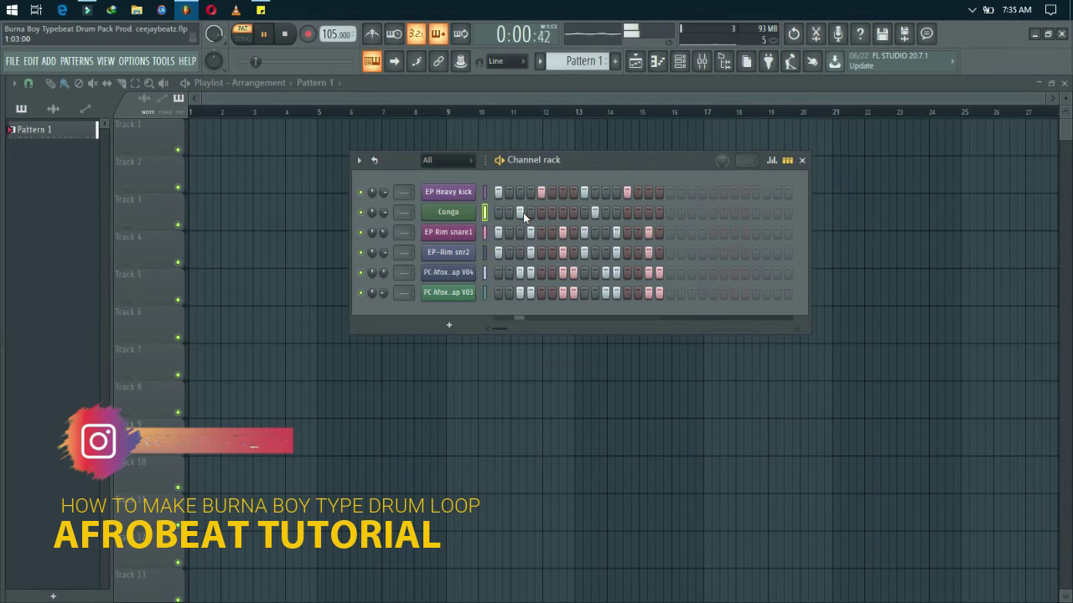
pyautogui.press('space')
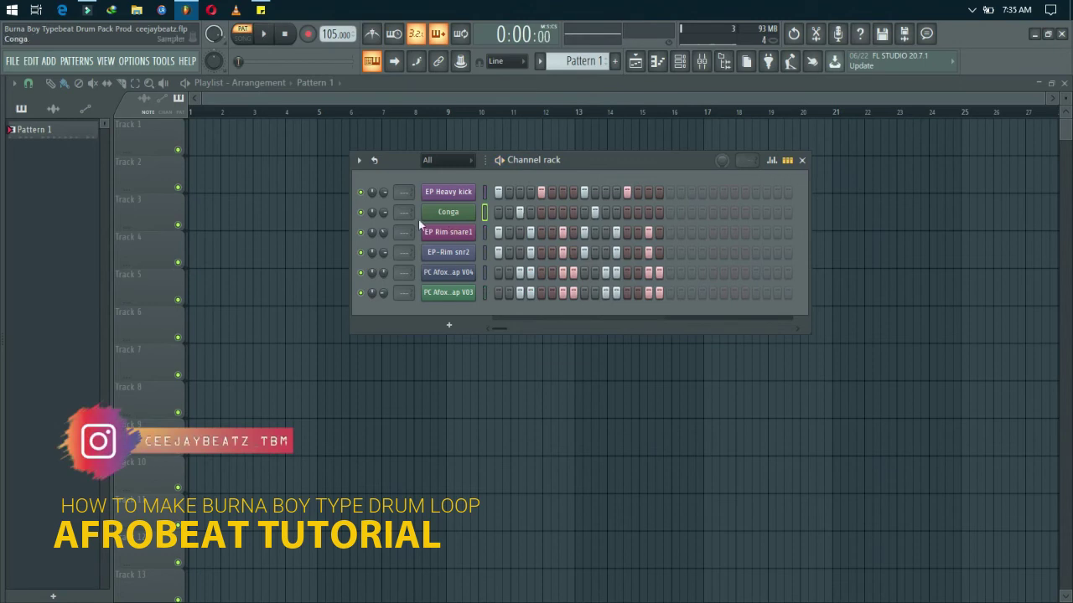
# Pan the Conga channel to the left and preview the loop
pyautogui.moveTo(374, 211)
pyautogui.mouseDown()
pyautogui.moveTo(374, 238)
pyautogui.moveTo(374, 213)
pyautogui.mouseUp()
pyautogui.press('space')
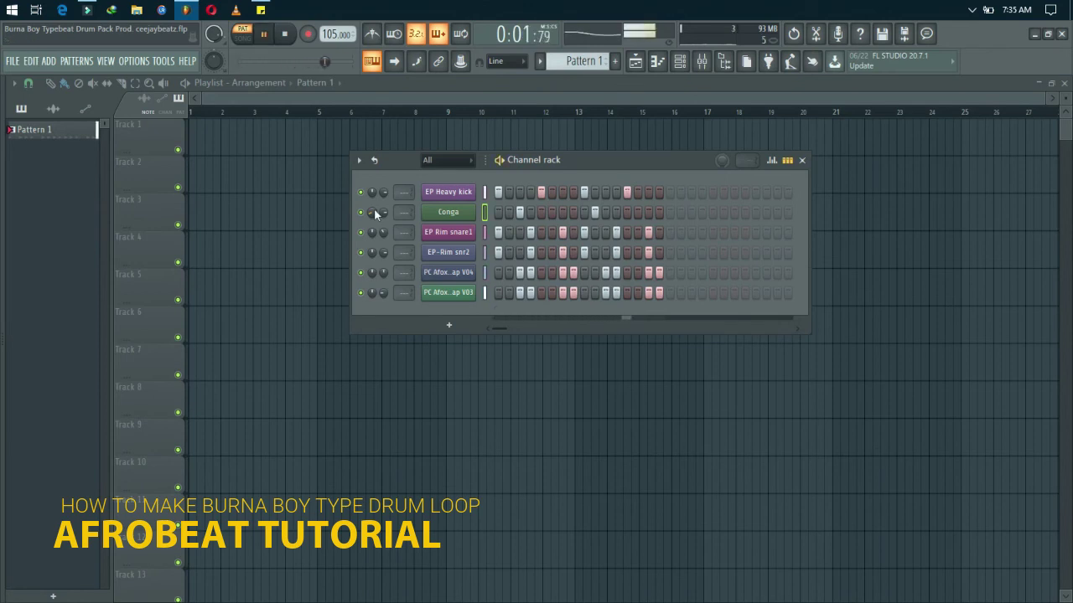
pyautogui.press('space')
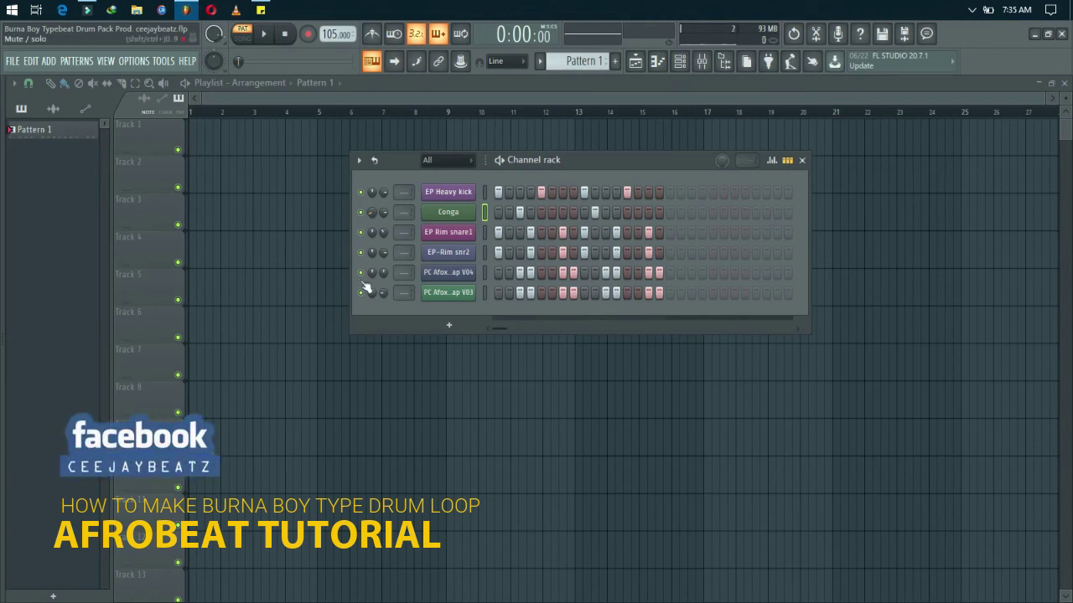
# Pan PC Afoxe Tap V04 30% right and PC Afoxe Tap V03 to the right, and start playback of the loop
pyautogui.moveTo(372, 272)
pyautogui.mouseDown()
pyautogui.moveTo(372, 257)
pyautogui.moveTo(372, 271)
pyautogui.mouseUp()
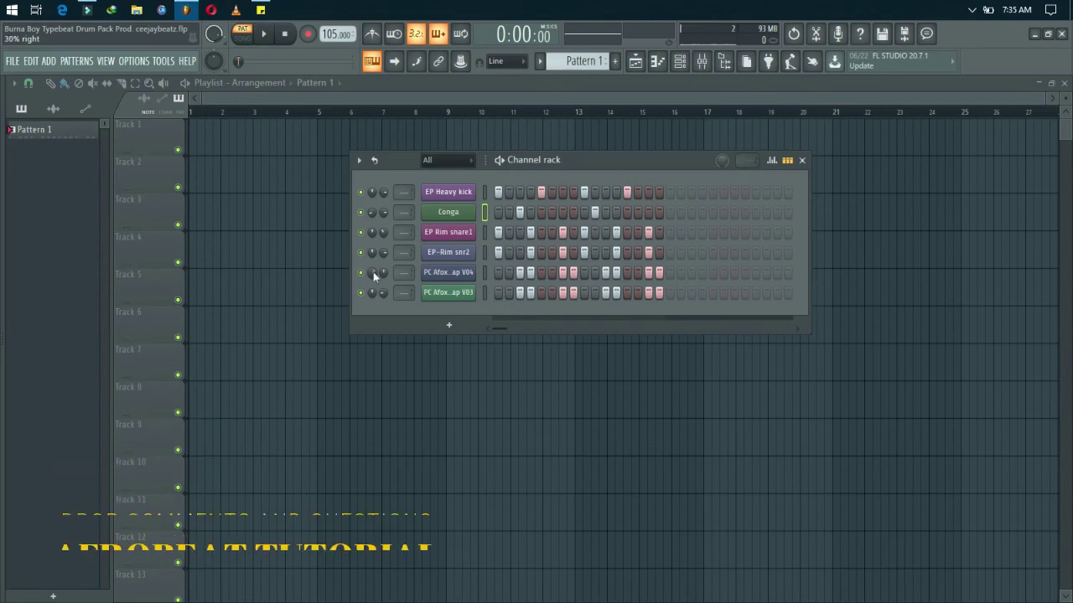
pyautogui.moveTo(372, 294)
pyautogui.mouseDown()
pyautogui.moveTo(372, 280)
pyautogui.moveTo(372, 291)
pyautogui.mouseUp()
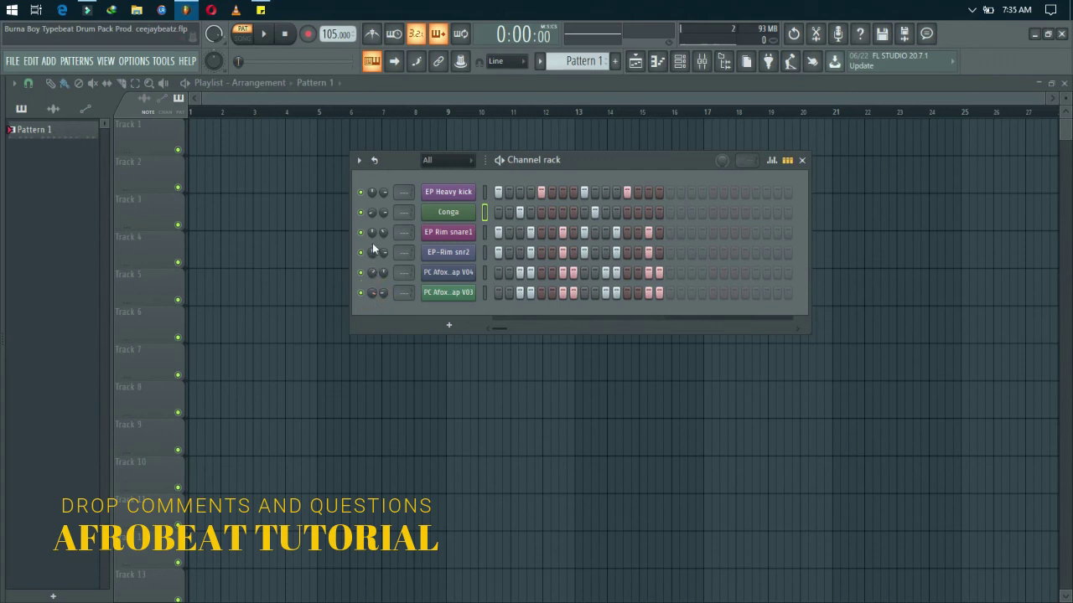
pyautogui.press('space')
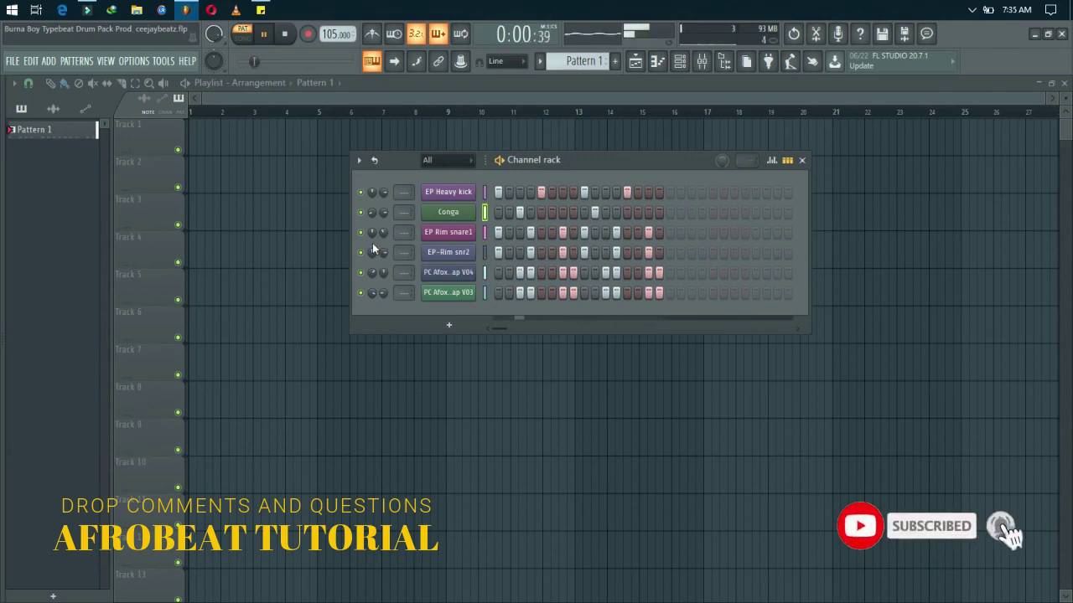
# Stop the loop, lower the Conga channel's volume, and preview the full pattern again
pyautogui.press('space')
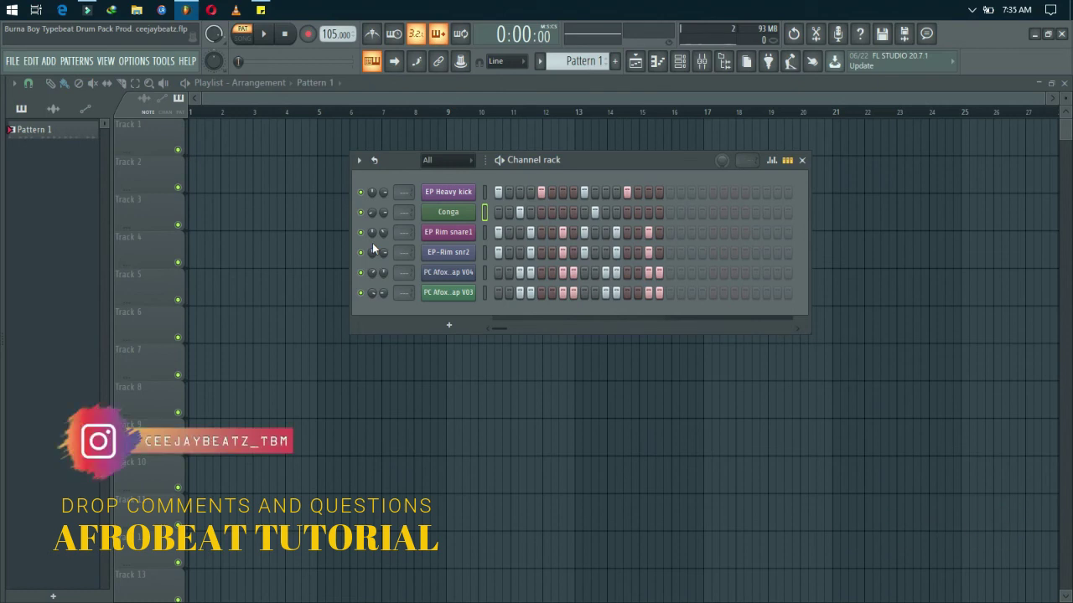
pyautogui.moveTo(386, 214)
pyautogui.mouseDown()
pyautogui.moveTo(386, 226)
pyautogui.moveTo(385, 212)
pyautogui.mouseUp()
pyautogui.press('space')
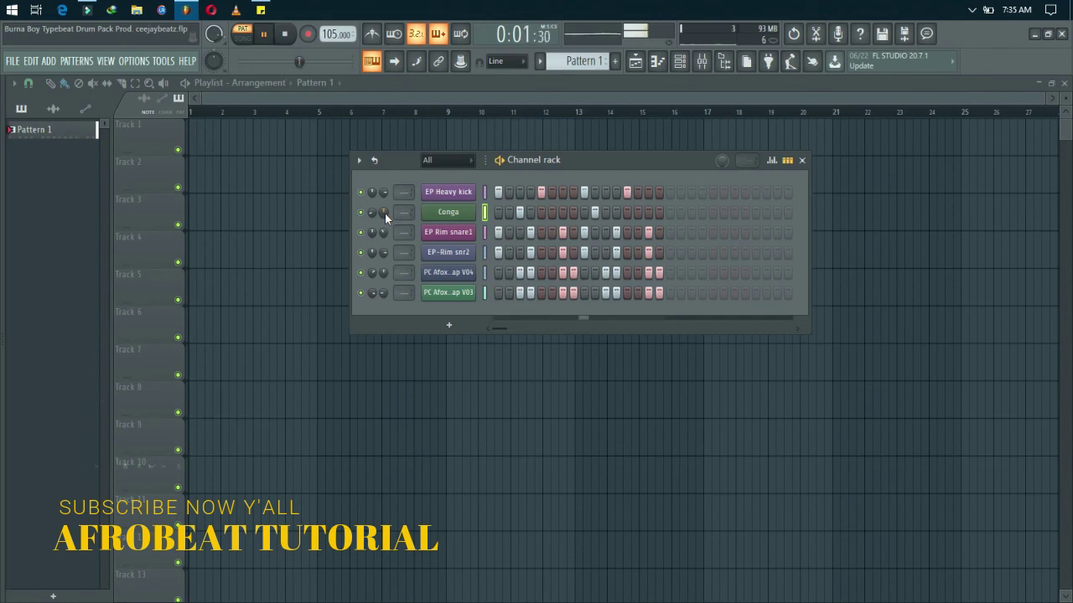
pyautogui.press('space')
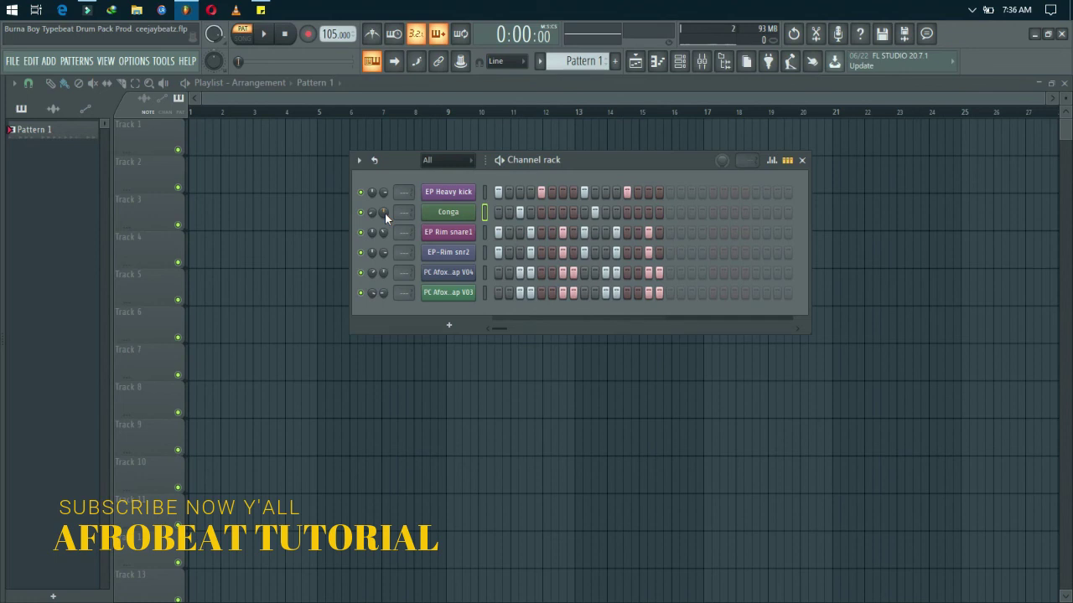
# Delete the EP Heavy kick channel from the channel rack
pyautogui.rightClick(448, 197)
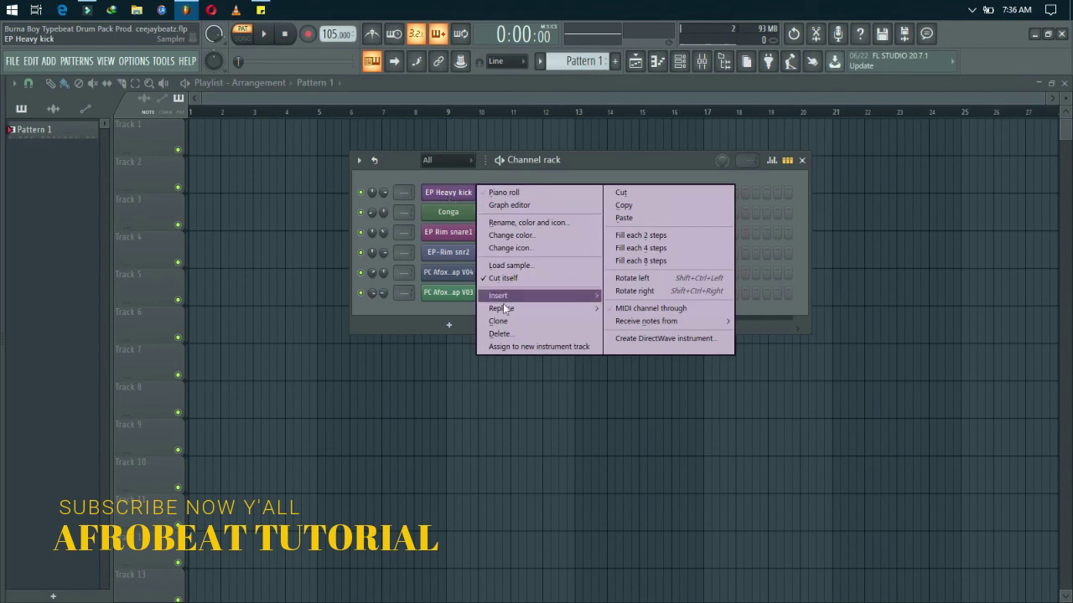
pyautogui.click(502, 332)
pyautogui.press('Escape')
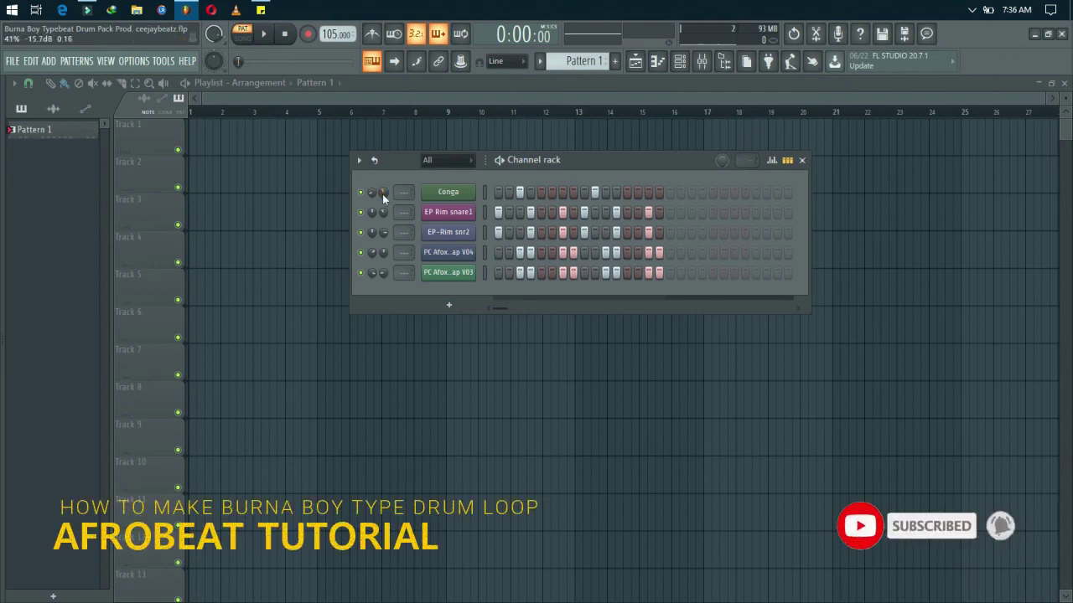
# Reduce the Conga channel's volume further and preview the loop without the kick
pyautogui.scroll(-3, 383, 193)
pyautogui.press('space')
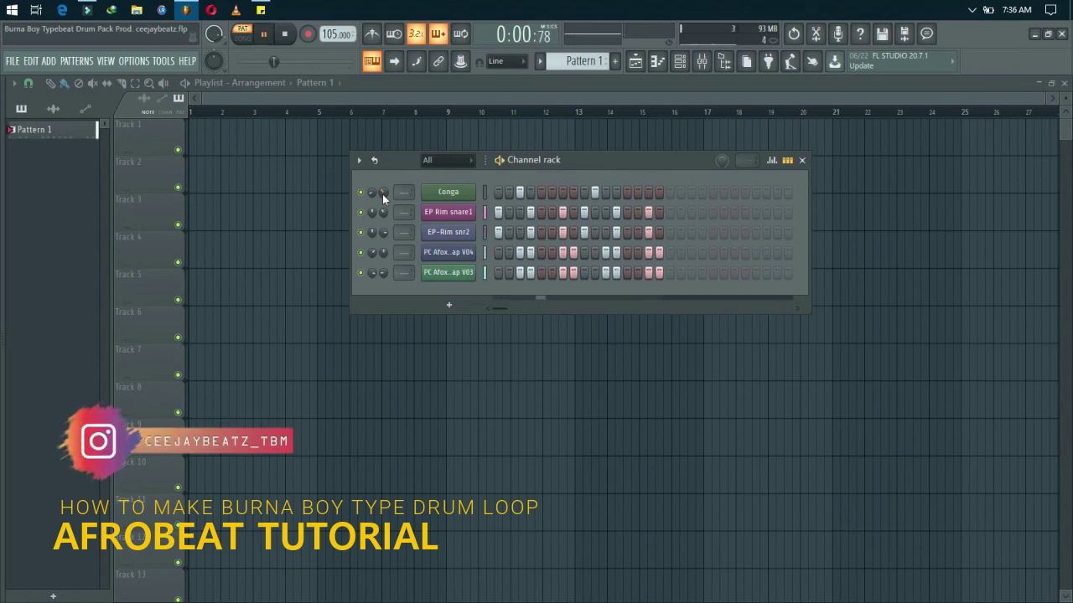
pyautogui.press('space')
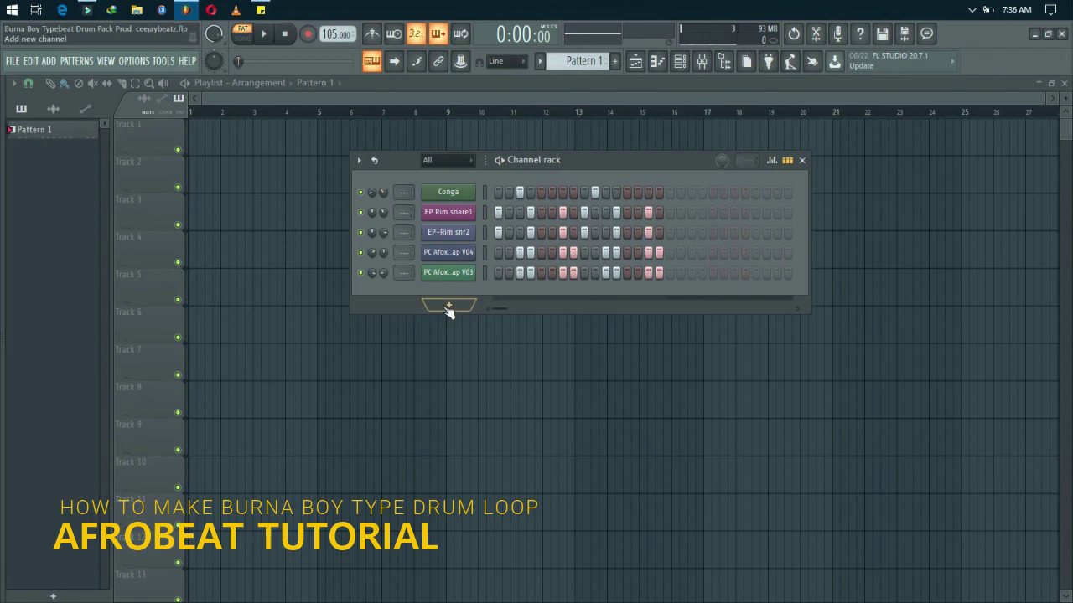
# Add an FL Keys instrument channel, move its plugin window clear of the channel rack, and close it
pyautogui.click(449, 307)
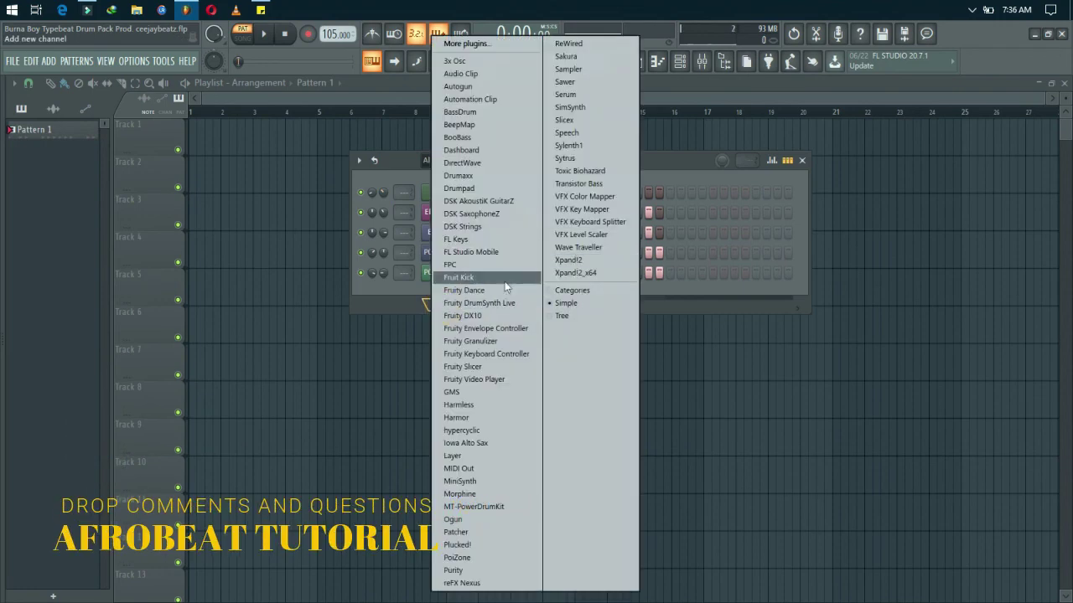
pyautogui.click(461, 239)
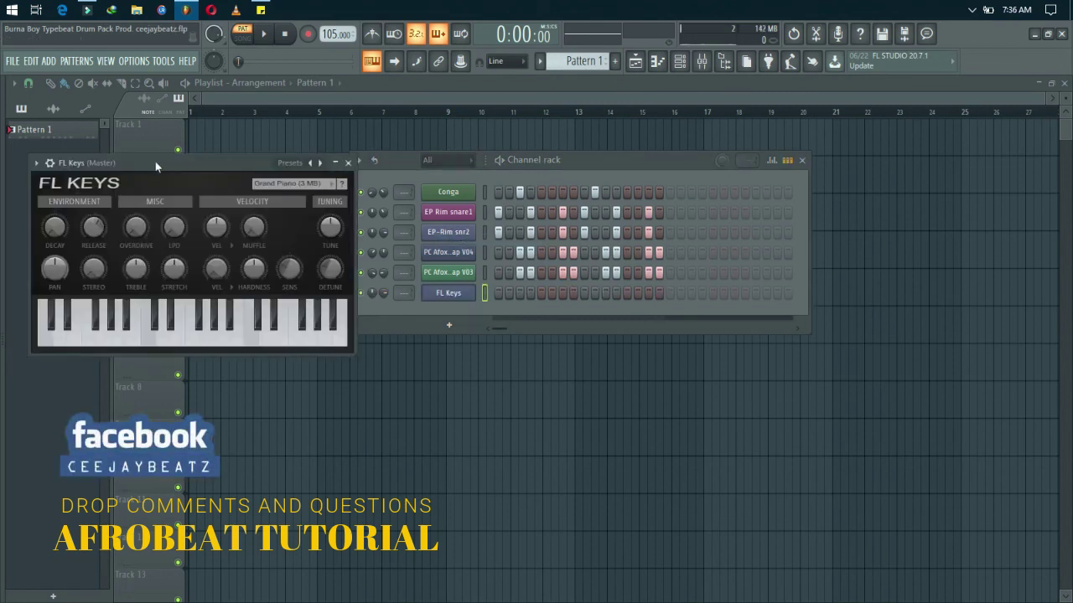
pyautogui.moveTo(155, 166); pyautogui.dragTo(497, 341)
pyautogui.moveTo(498, 337); pyautogui.dragTo(511, 349)
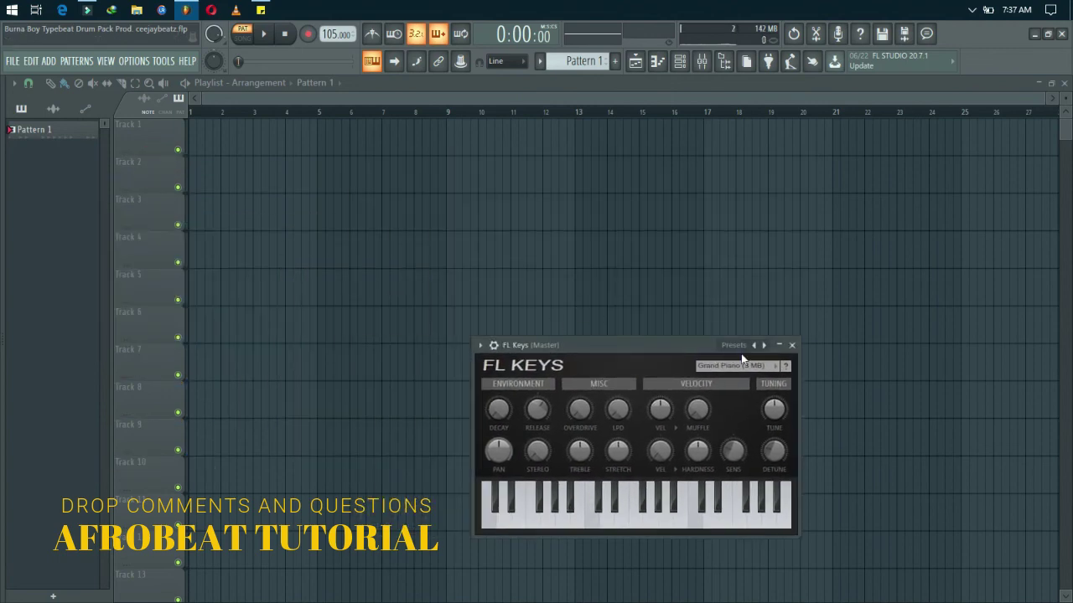
pyautogui.click(791, 345)
# Reopen the channel rack and delete the FL Keys channel
pyautogui.click(680, 63)
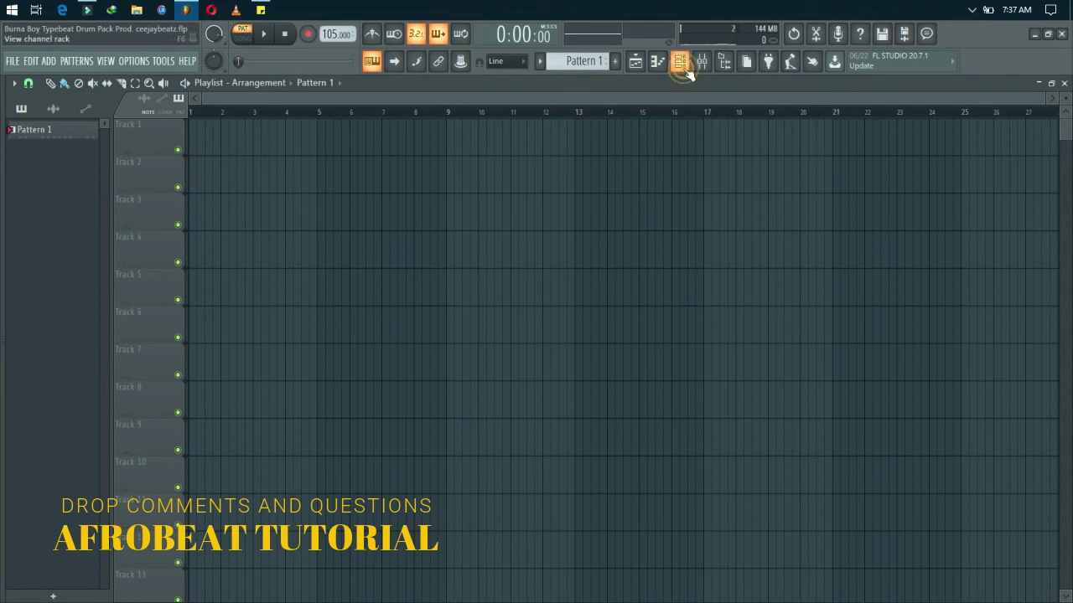
pyautogui.rightClick(465, 292)
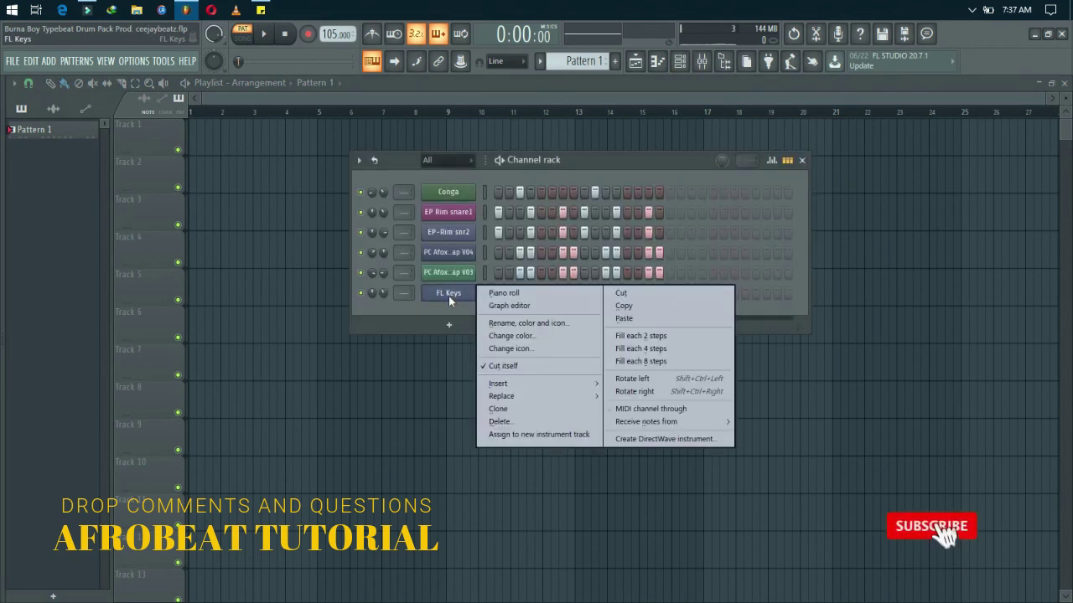
pyautogui.click(507, 423)
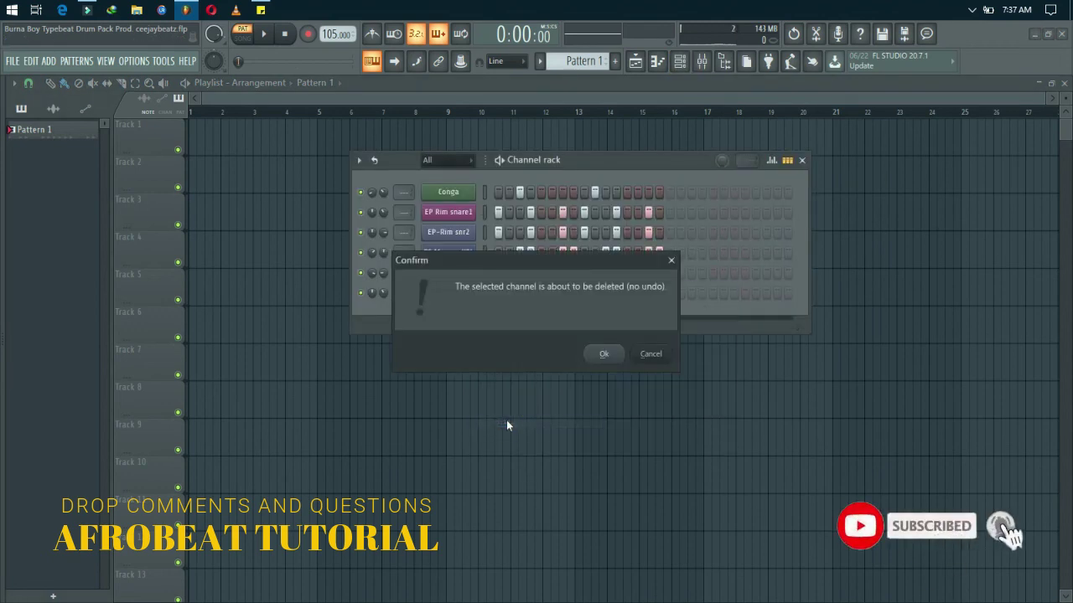
pyautogui.press('Return')
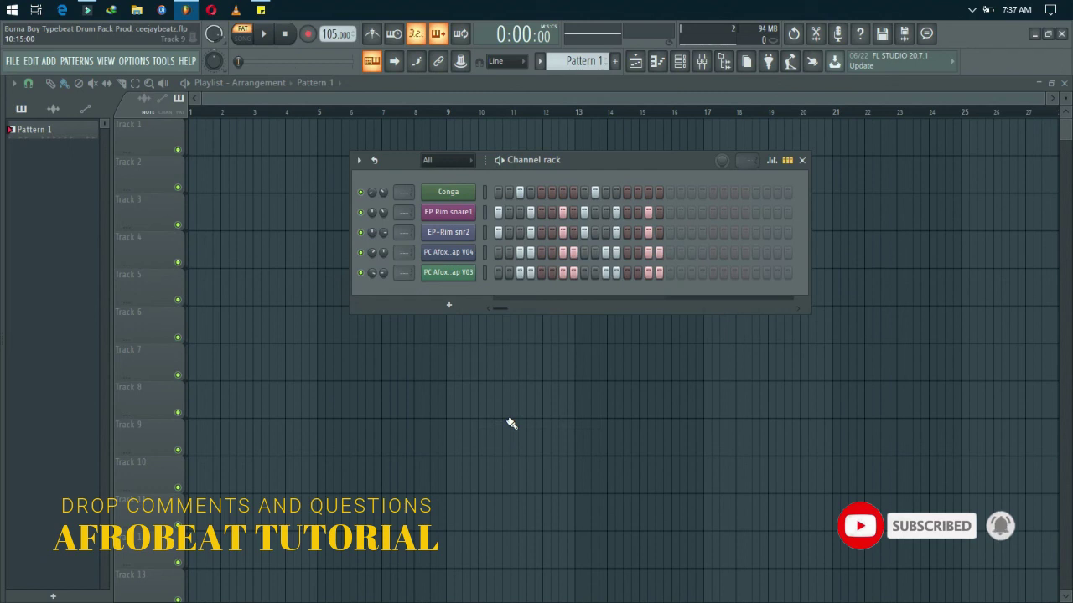